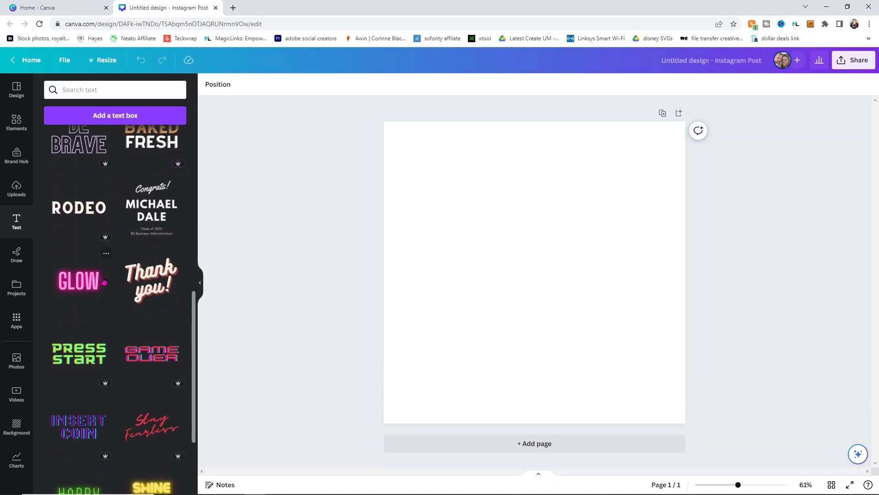
Step: Add a body text box to the middle of the blank Instagram post
scroll(103, 280, "down", 5)
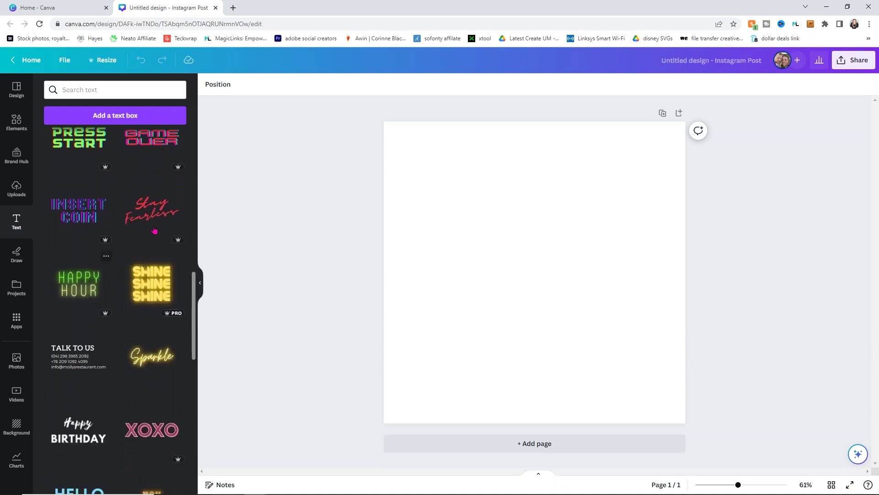
scroll(124, 308, "down", 2)
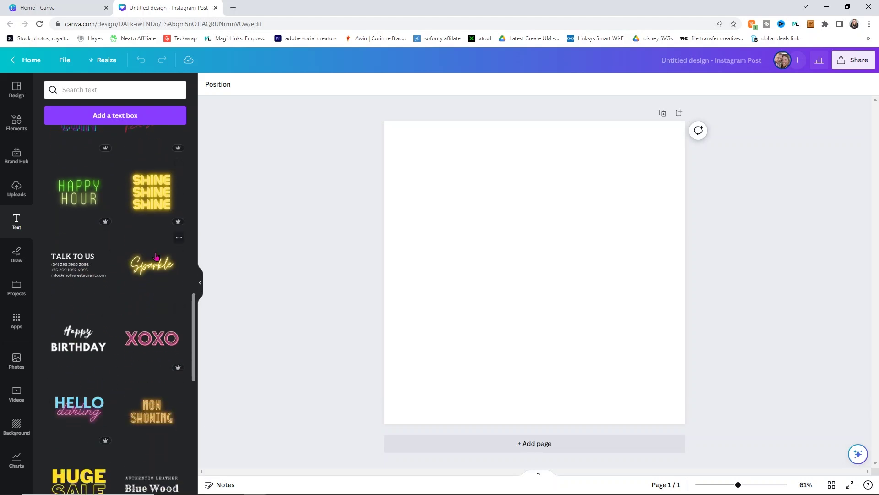
scroll(129, 305, "down", 3)
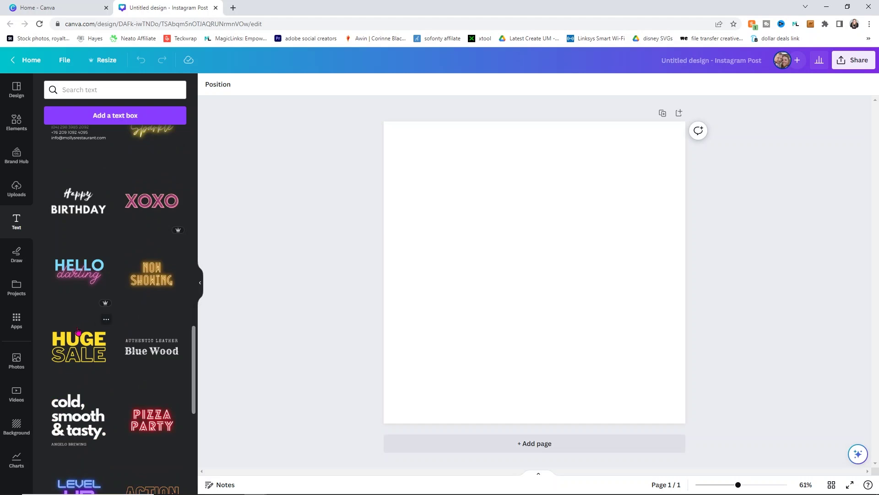
scroll(85, 362, "down", 3)
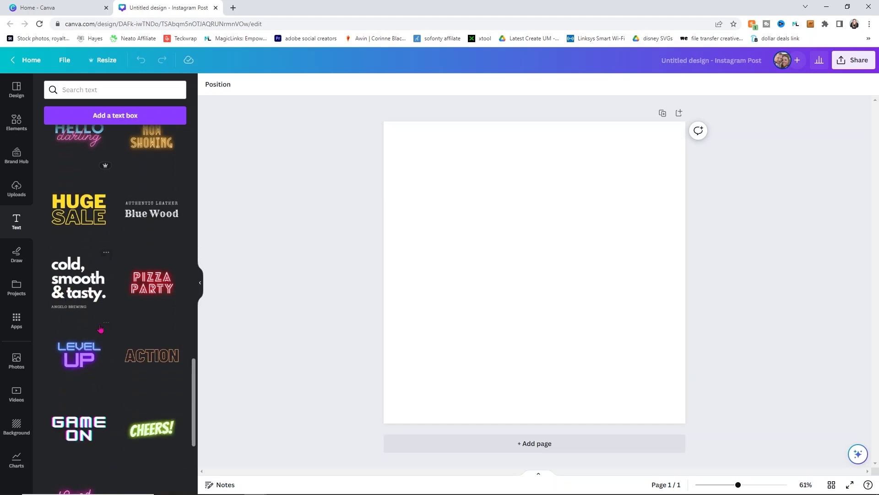
scroll(120, 300, "down", 1)
scroll(120, 298, "up", 20)
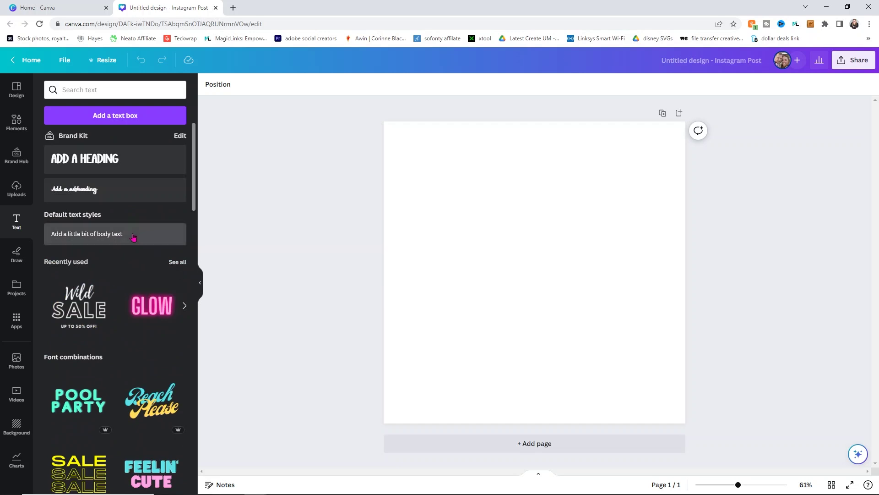
left_click(133, 236)
Step: Type the brand's first name and surname on two lines, correcting the surname typo
type("Corinne")
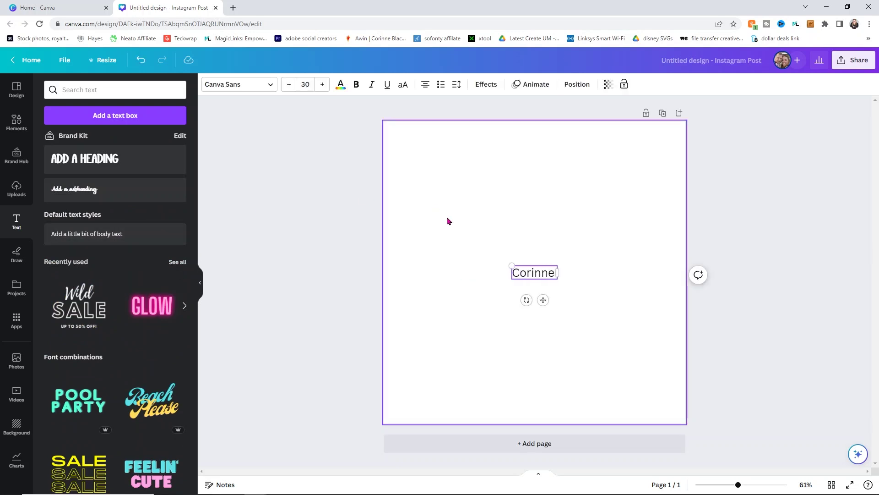
key("Return")
type("Blackstiob")
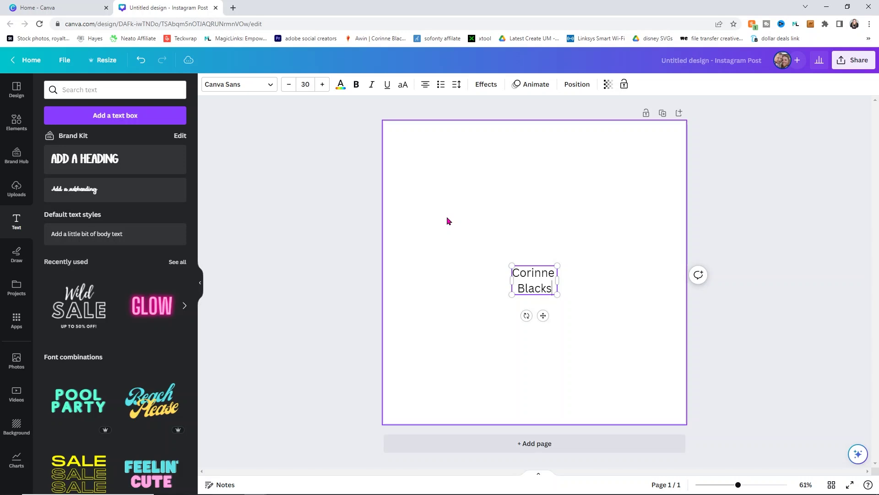
key("BackSpace")
key("BackSpace")
key("BackSpace")
type("one")
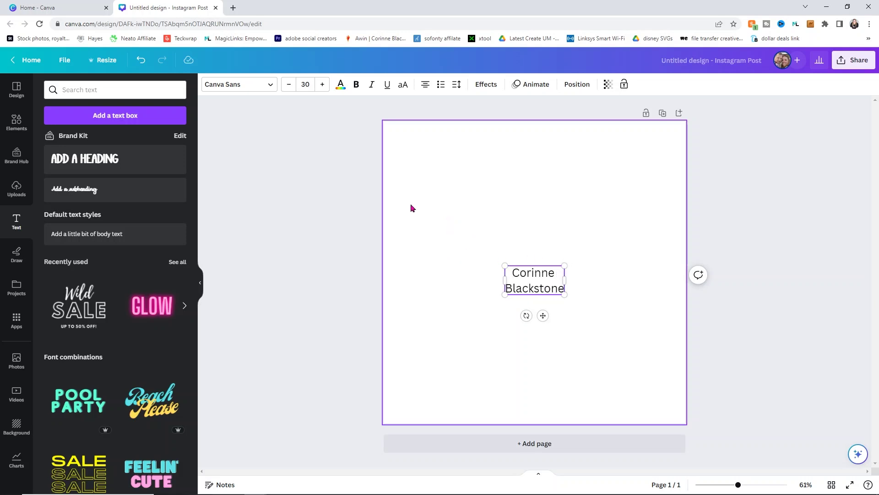
Step: Apply the Playlist Script font to all of the name text
left_click(270, 91)
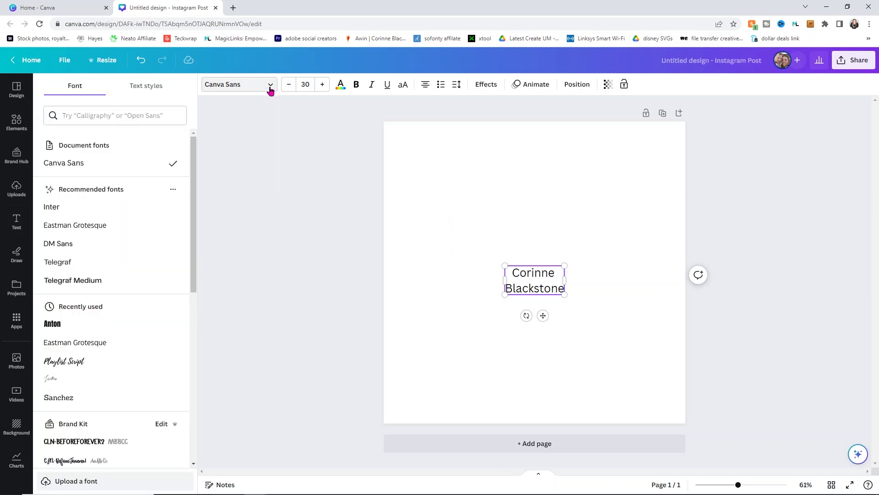
left_click(71, 362)
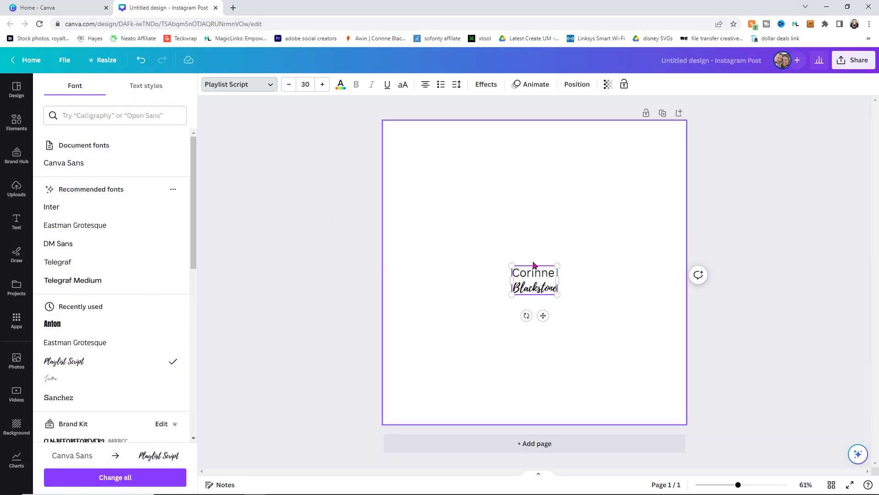
left_click(87, 361)
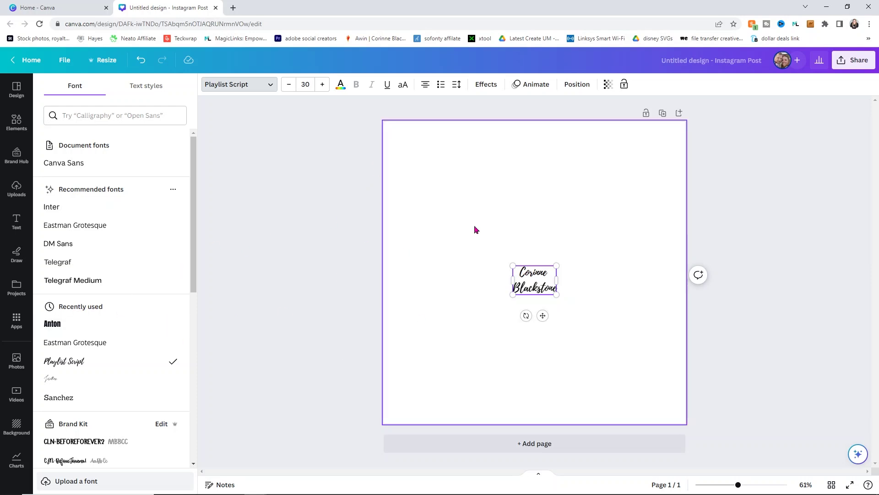
Step: Try Anton on the first line, then revert it to Playlist Script and deselect
scroll(112, 266, "down", 2)
scroll(113, 266, "down", 2)
scroll(92, 315, "down", 5)
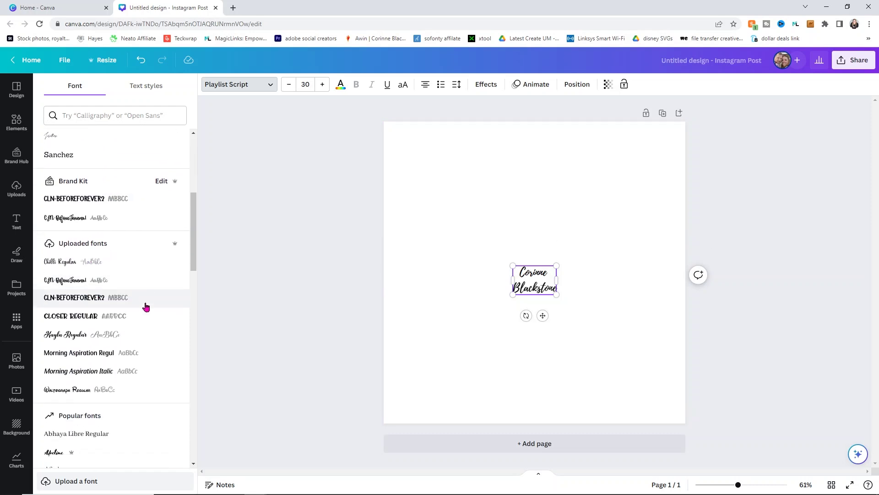
scroll(120, 353, "down", 1)
left_click(60, 301)
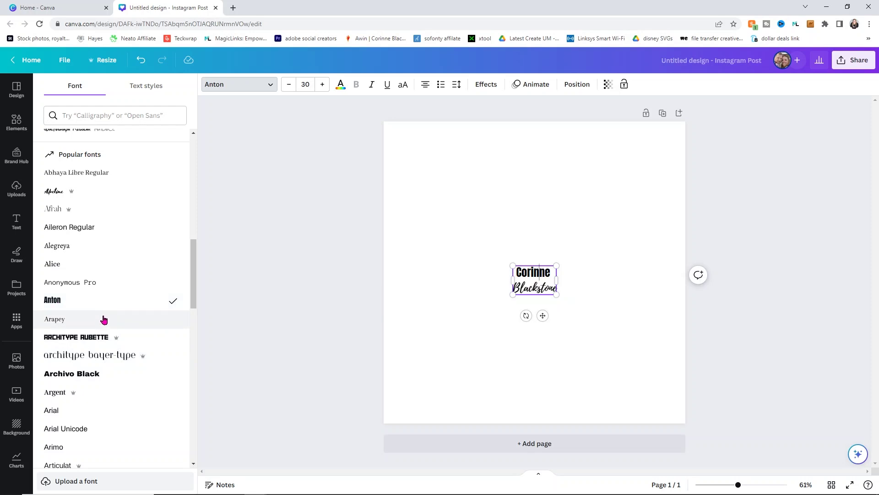
scroll(106, 316, "up", 10)
left_click(52, 362)
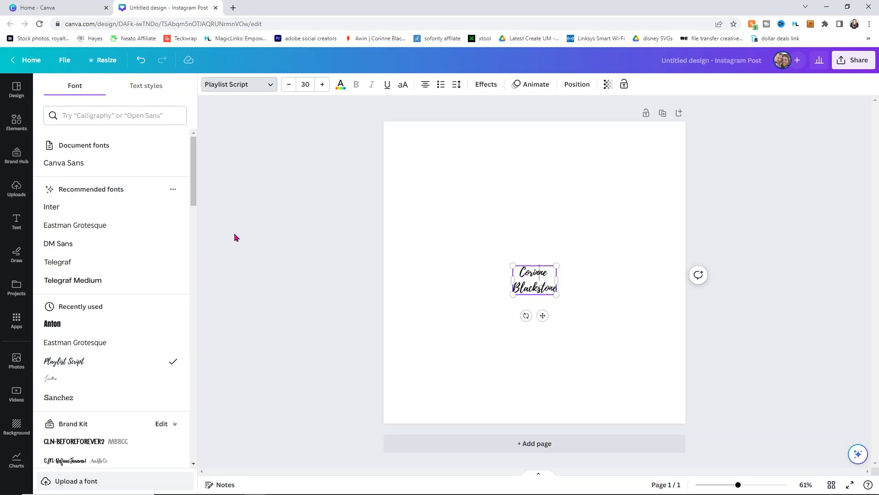
left_click(275, 222)
left_click(493, 211)
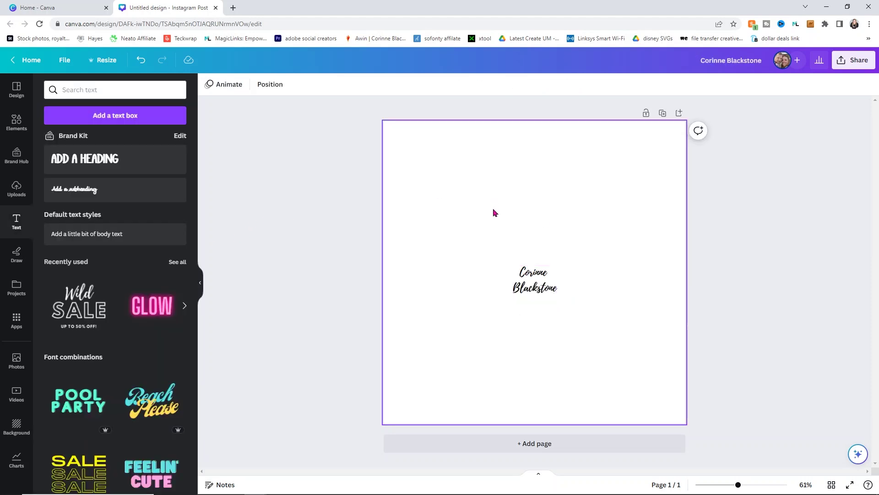
Step: Enlarge the name text to about size 179 and centre it horizontally on the page
left_click(525, 275)
left_click_drag(512, 265, 393, 185)
left_click_drag(555, 293, 652, 359)
mouse_move(524, 212)
left_mouse_down()
mouse_move(536, 211)
mouse_move(532, 206)
left_mouse_up()
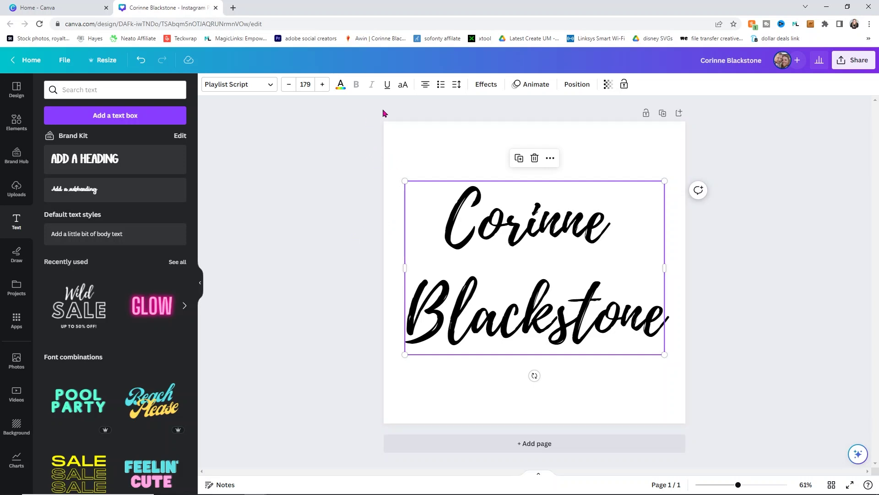
Step: Tighten the name text's line spacing to 0.9, then deselect it
left_click(458, 84)
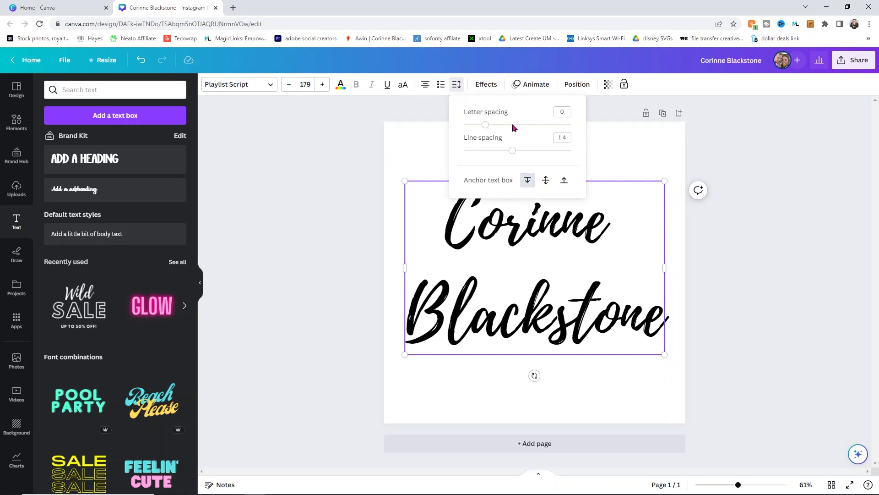
left_click_drag(514, 152, 485, 150)
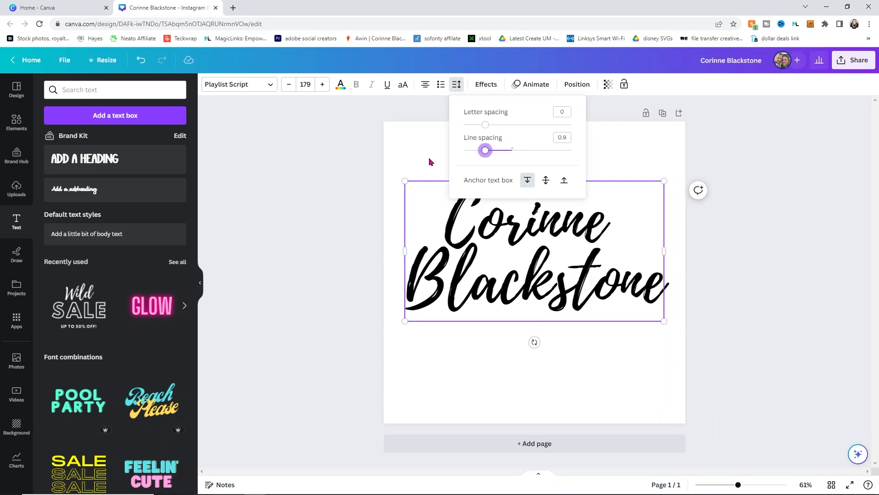
key("Escape")
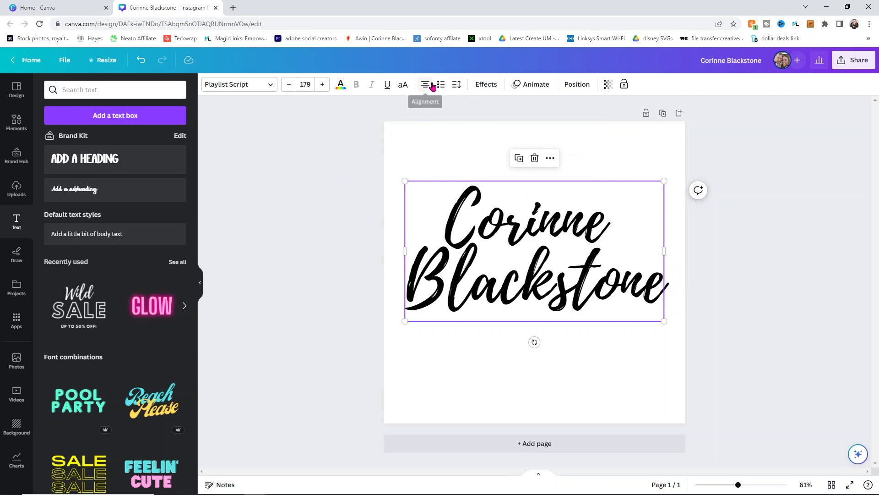
left_click(331, 199)
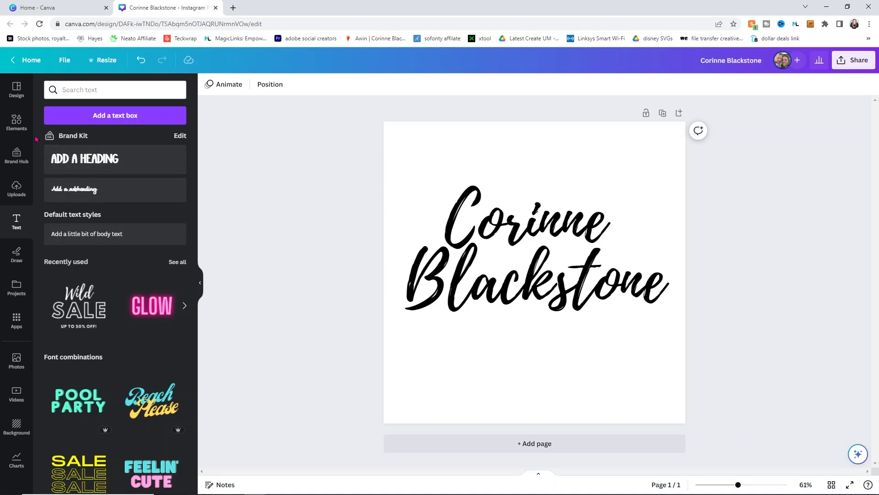
Step: Search Elements for 'splash' and filter the results to graphics
left_click(20, 122)
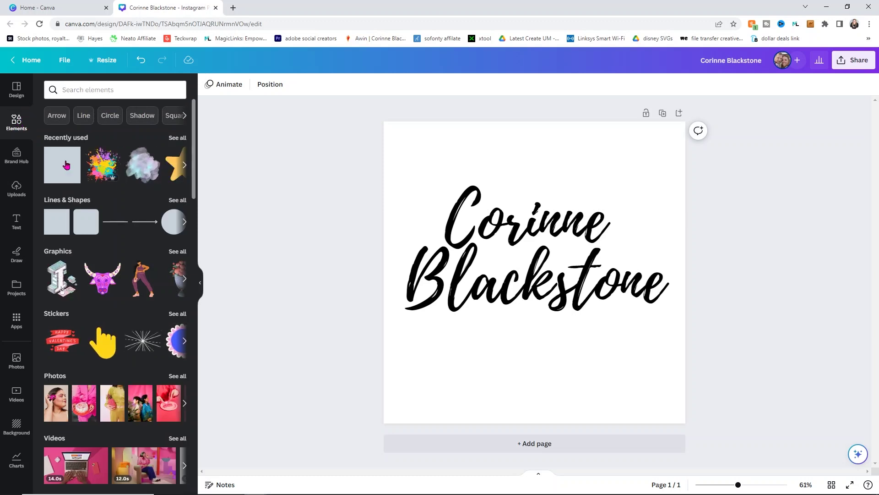
left_click(93, 89)
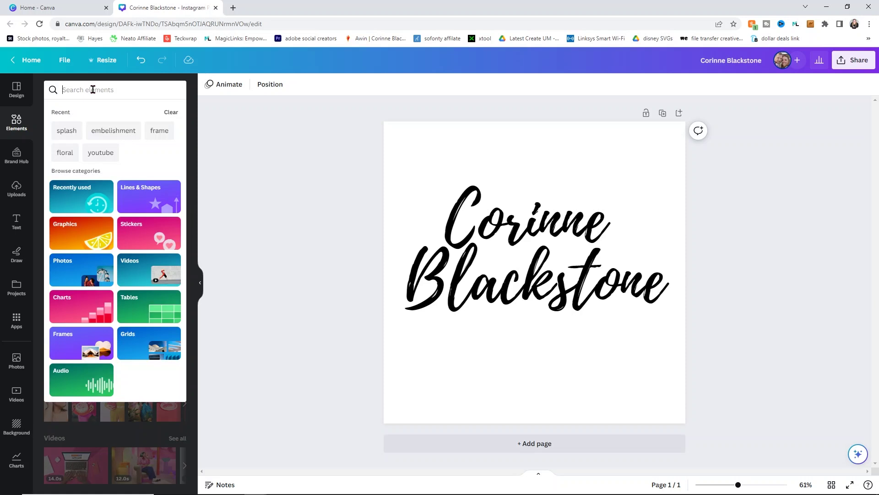
type("splash")
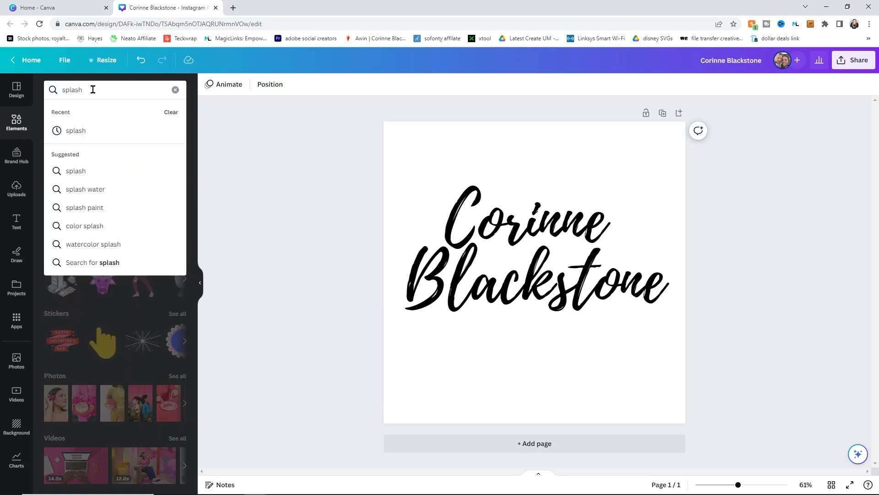
key("Return")
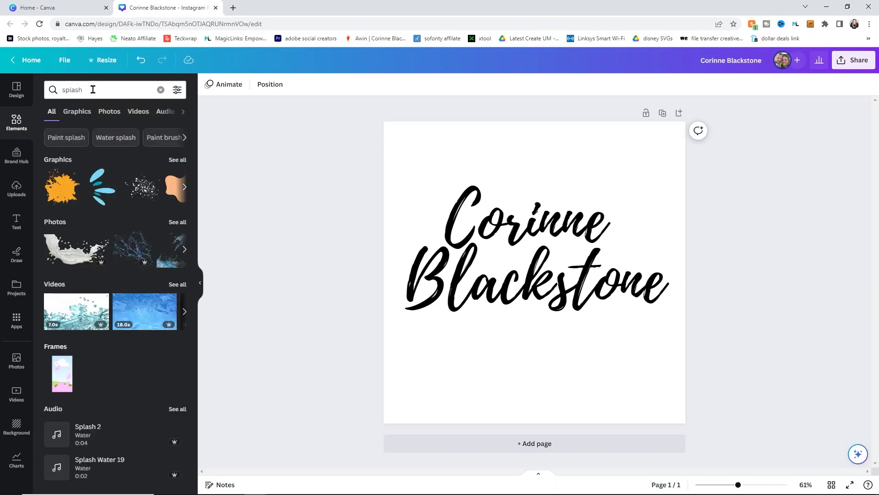
left_click(177, 160)
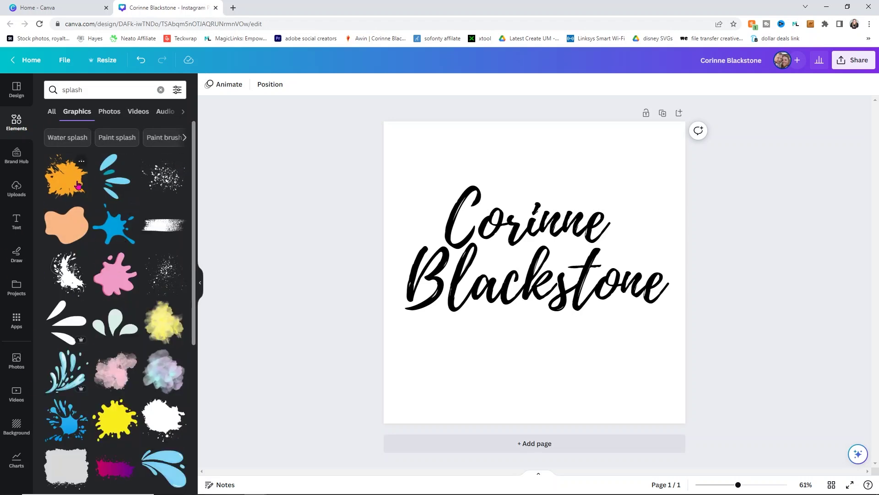
Step: Add the colourful droplet splash at the name's top-right, undoing an accidental rotation
scroll(125, 204, "down", 3)
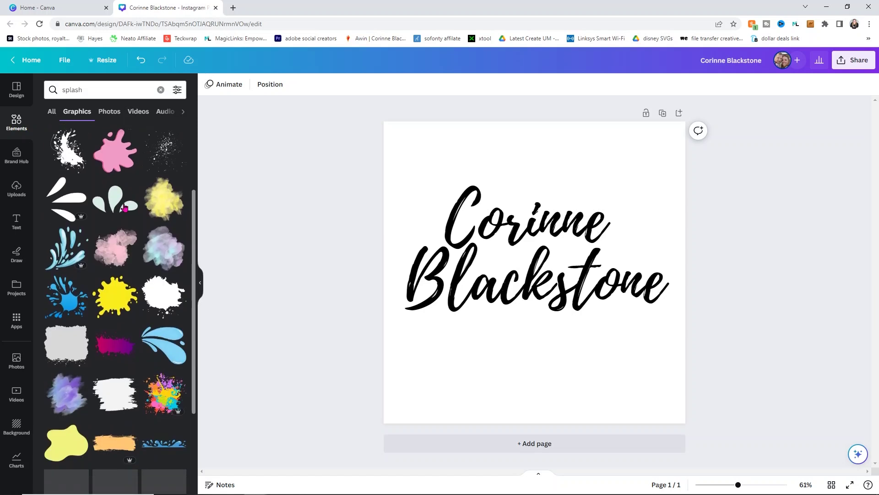
scroll(119, 207, "down", 7)
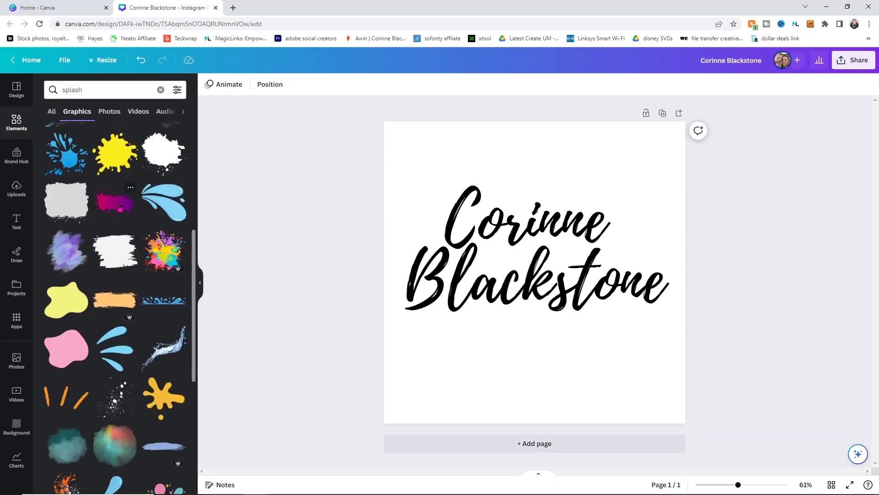
scroll(119, 209, "down", 1)
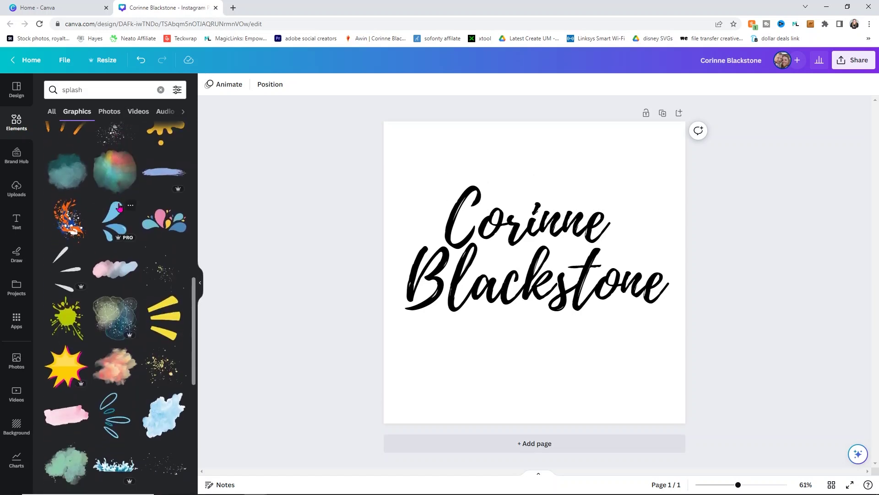
left_click(164, 226)
left_click_drag(524, 269, 604, 178)
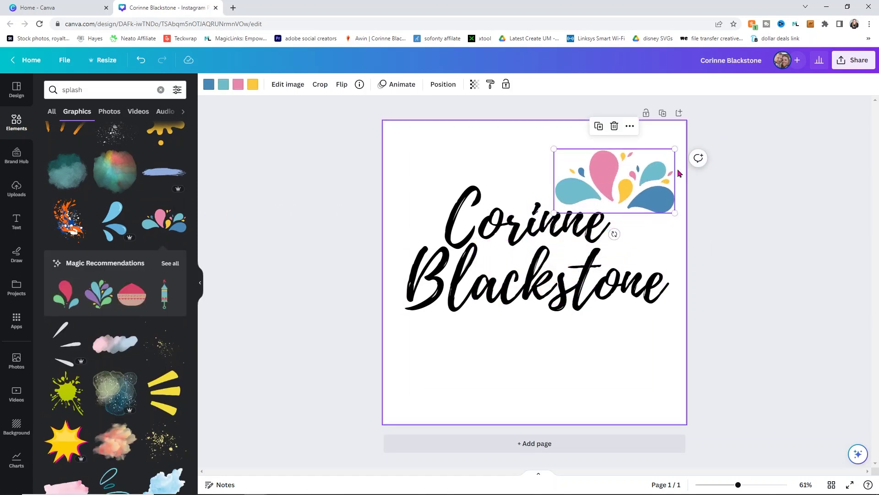
left_click_drag(614, 234, 589, 247)
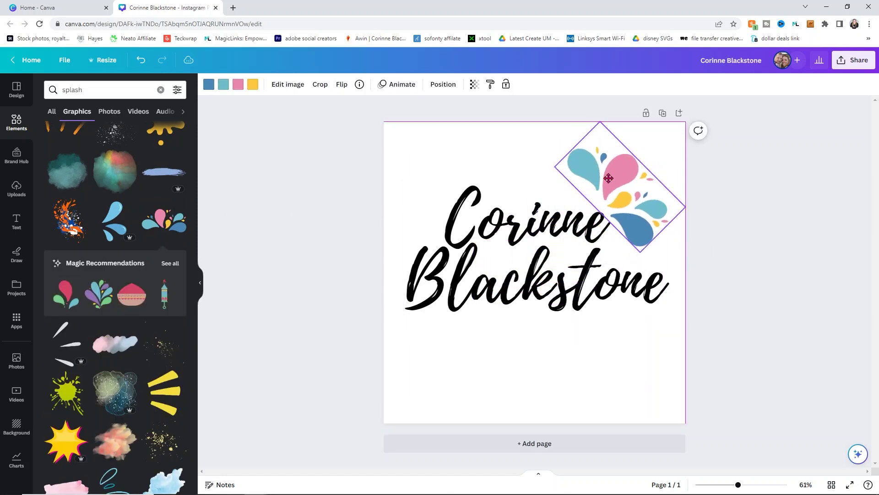
key("ctrl+z")
left_click(366, 226)
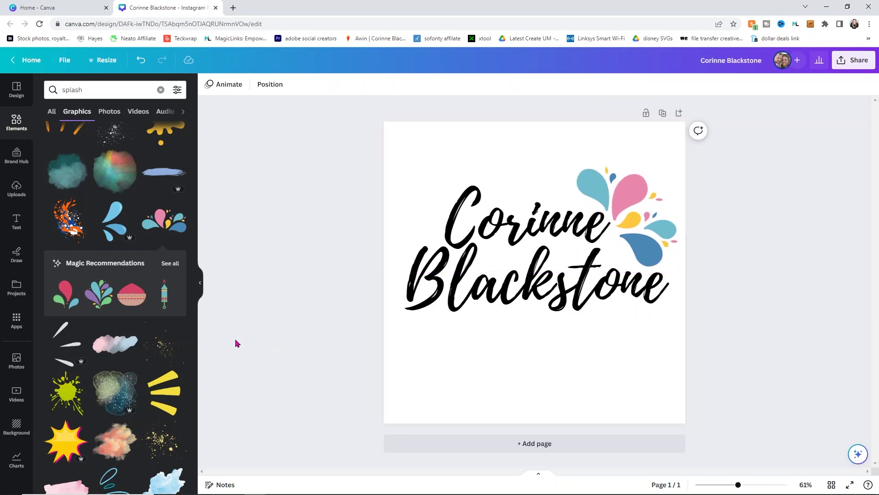
scroll(123, 375, "down", 6)
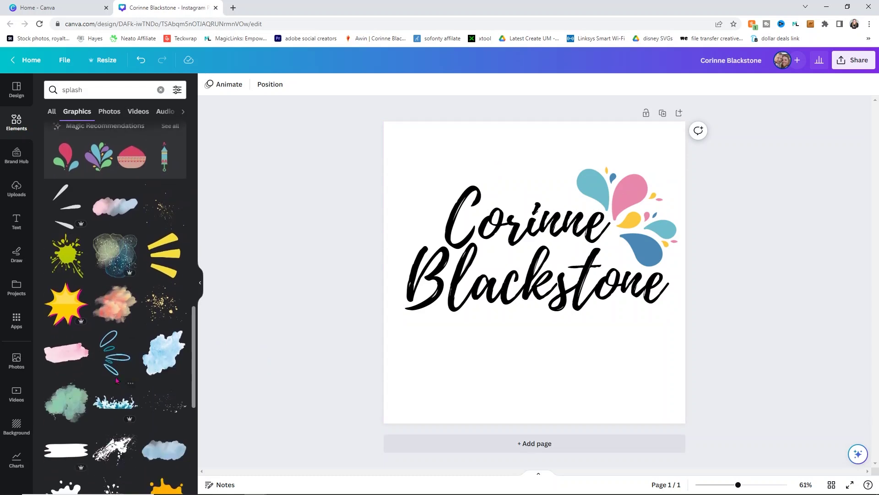
left_click(156, 360)
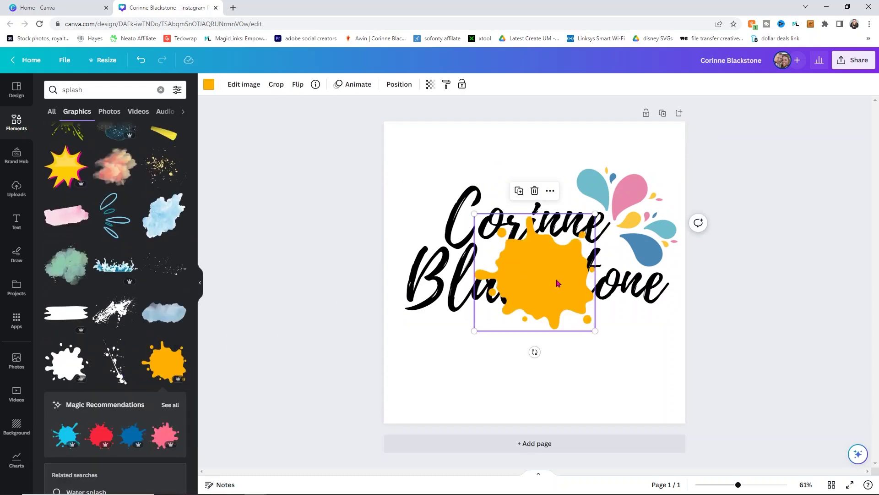
right_click(556, 280)
left_click(502, 269)
left_click_drag(474, 213, 388, 130)
left_click_drag(595, 330, 665, 399)
key("ctrl+[")
key("ctrl+z")
left_click_drag(583, 338, 590, 320)
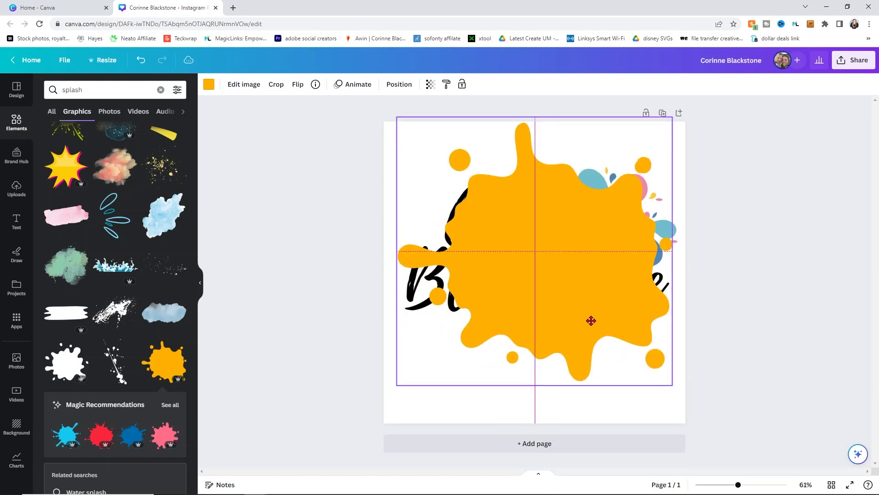
right_click(588, 320)
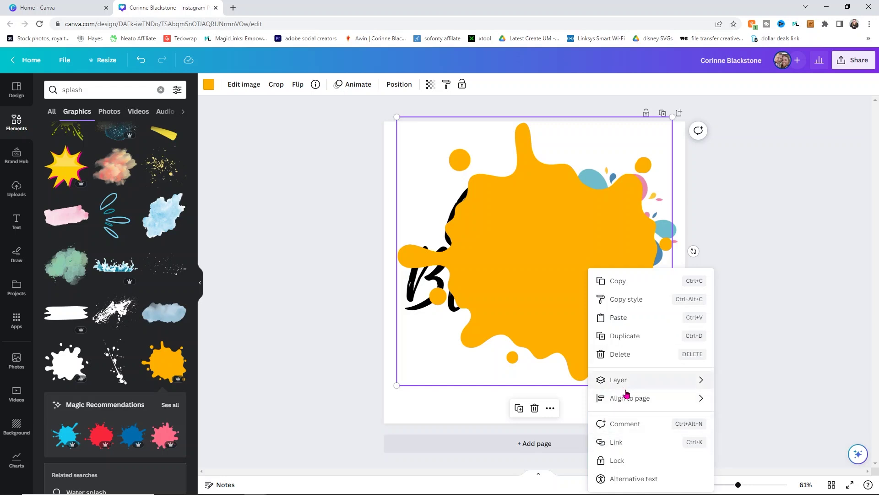
mouse_move(636, 379)
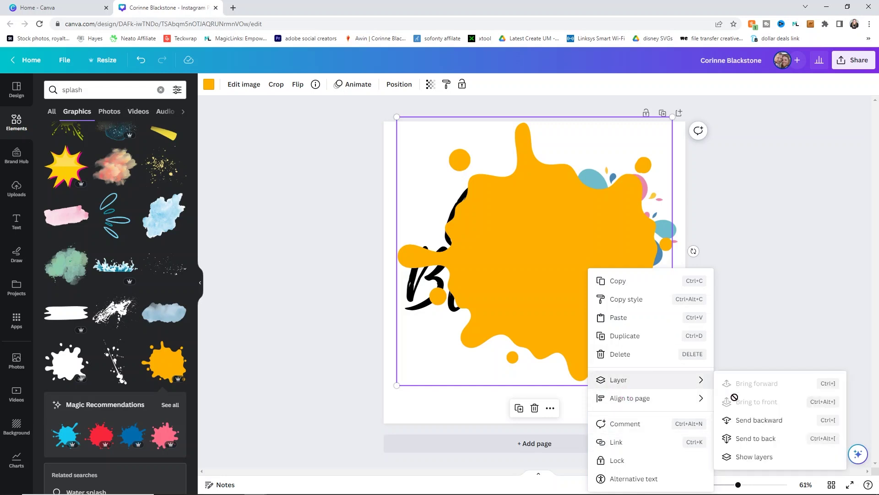
left_click(761, 440)
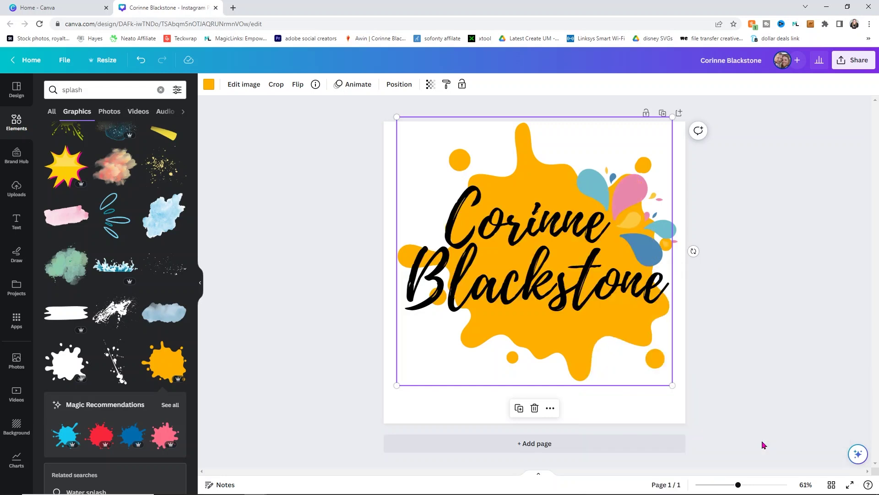
key("Delete")
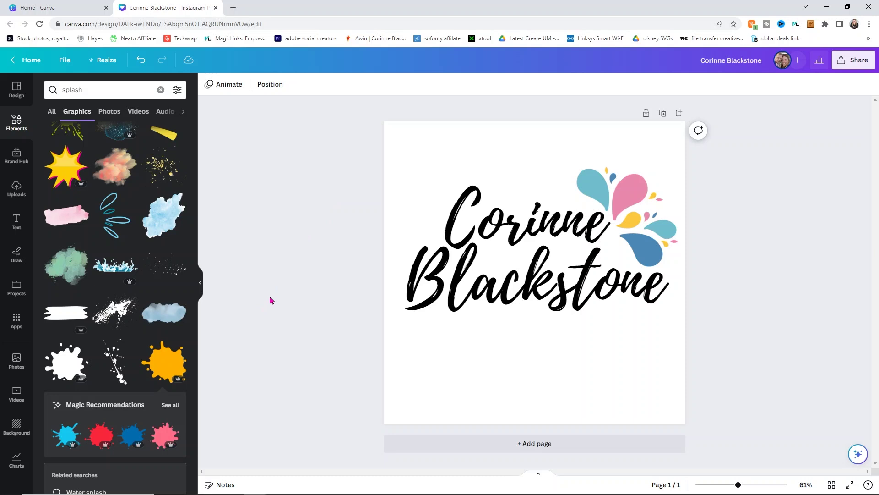
scroll(154, 299, "down", 6)
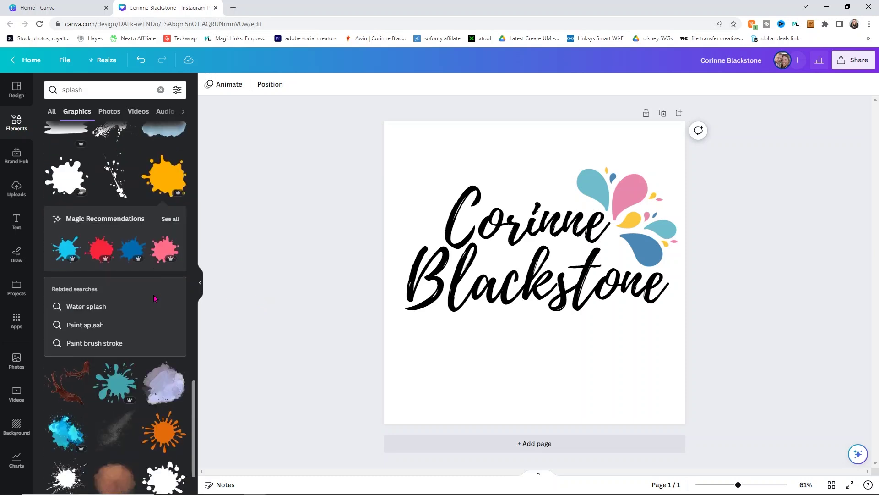
scroll(154, 299, "down", 5)
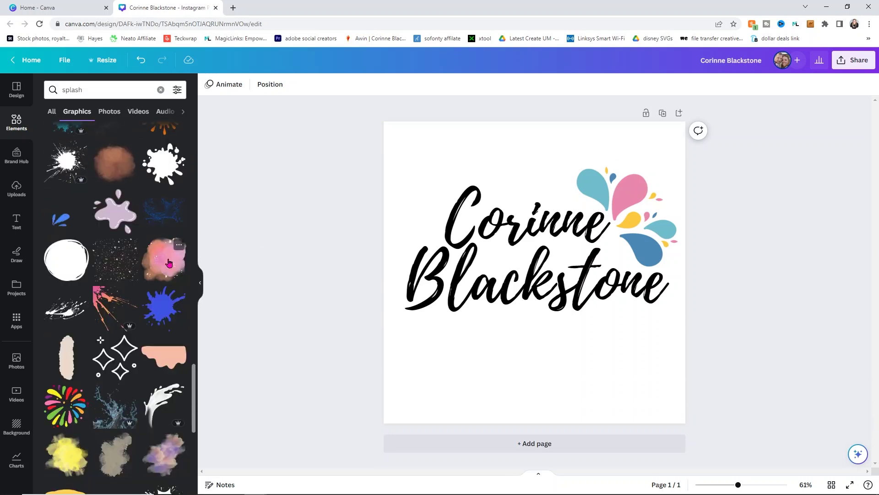
left_click(81, 400)
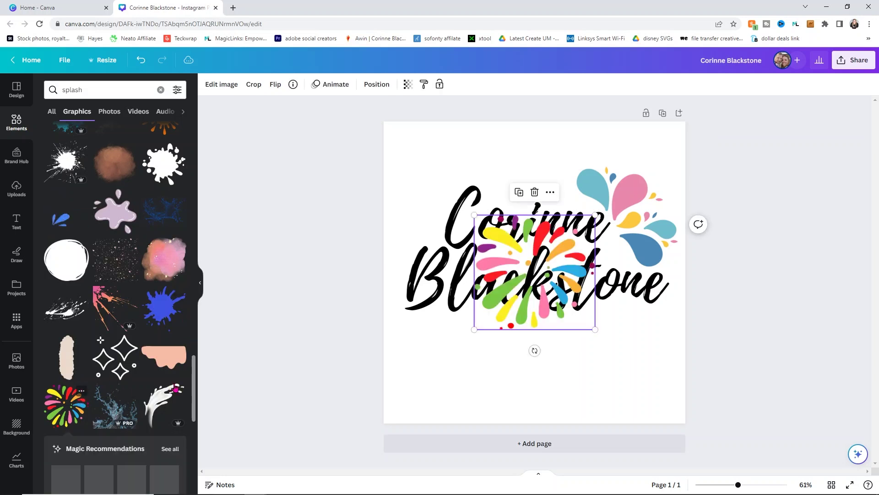
left_click_drag(523, 298, 455, 312)
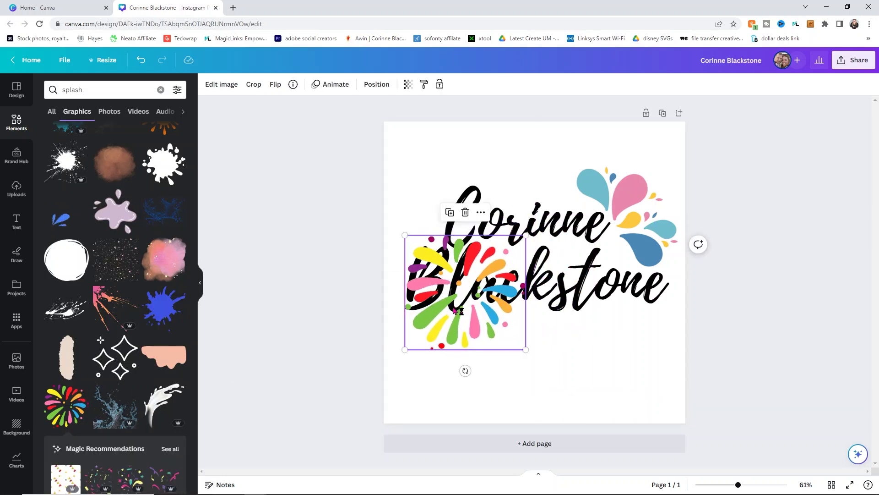
key("Delete")
scroll(104, 261, "down", 4)
scroll(104, 261, "down", 3)
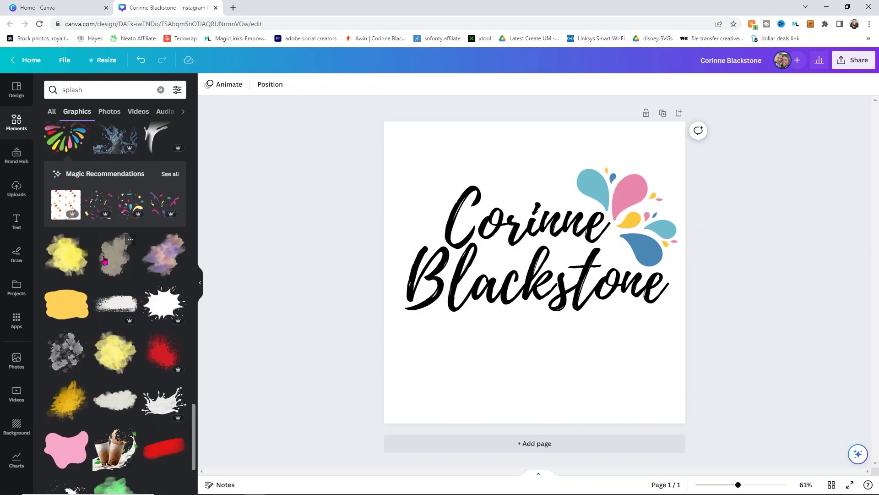
scroll(105, 260, "up", 3)
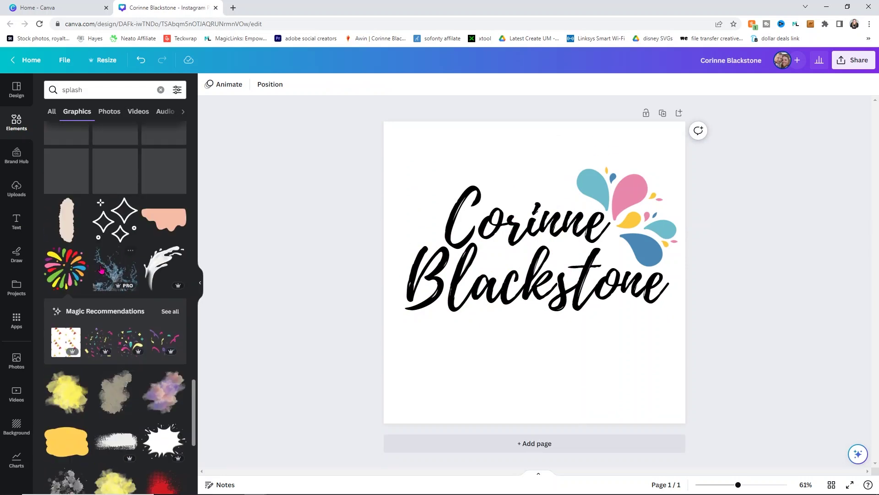
scroll(114, 269, "down", 10)
scroll(114, 269, "up", 2)
scroll(167, 186, "up", 8)
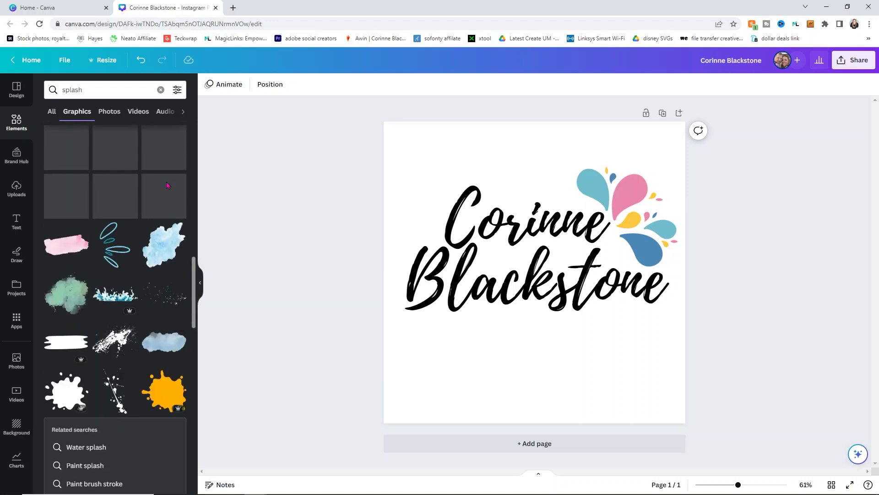
scroll(167, 185, "up", 1)
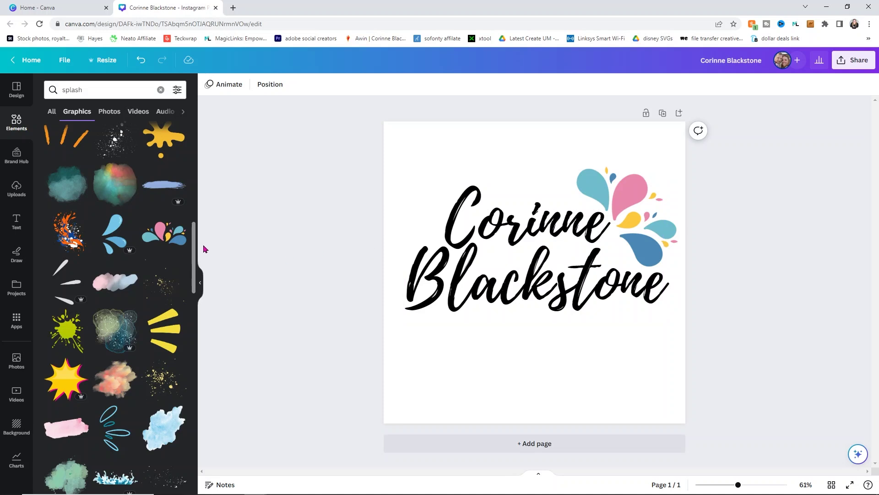
left_click(166, 244)
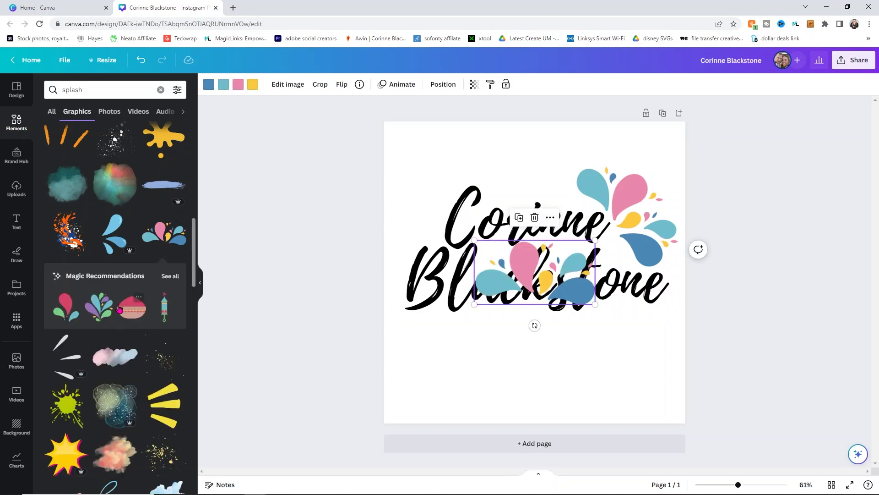
left_click(97, 311)
left_click_drag(531, 278, 445, 225)
key("Delete")
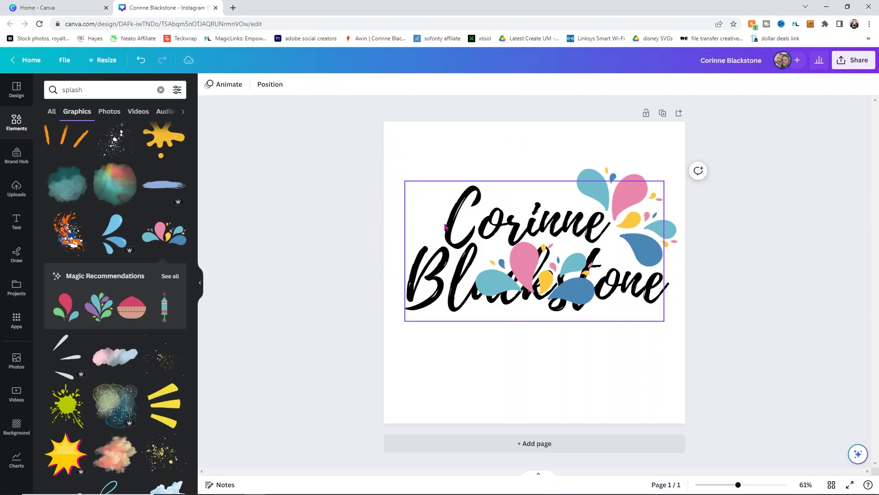
left_click_drag(536, 275, 462, 185)
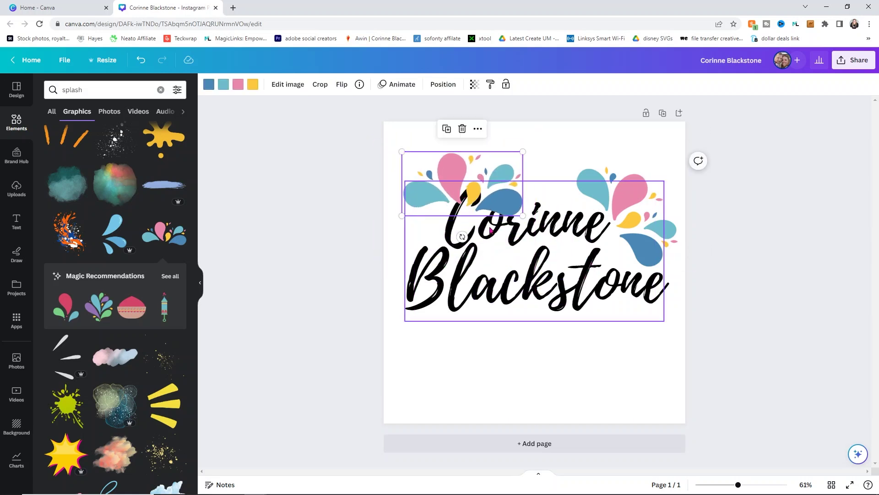
left_click_drag(462, 237, 496, 226)
left_click_drag(493, 179, 459, 178)
left_click_drag(460, 226, 503, 231)
left_click_drag(438, 190, 435, 201)
mouse_move(468, 227)
left_mouse_down()
mouse_move(474, 225)
mouse_move(464, 217)
left_mouse_up()
left_click_drag(436, 183, 500, 366)
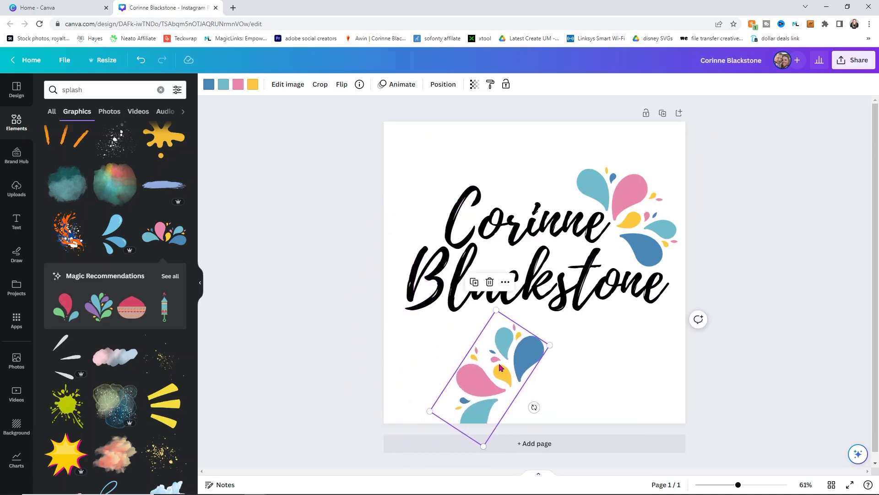
key("Delete")
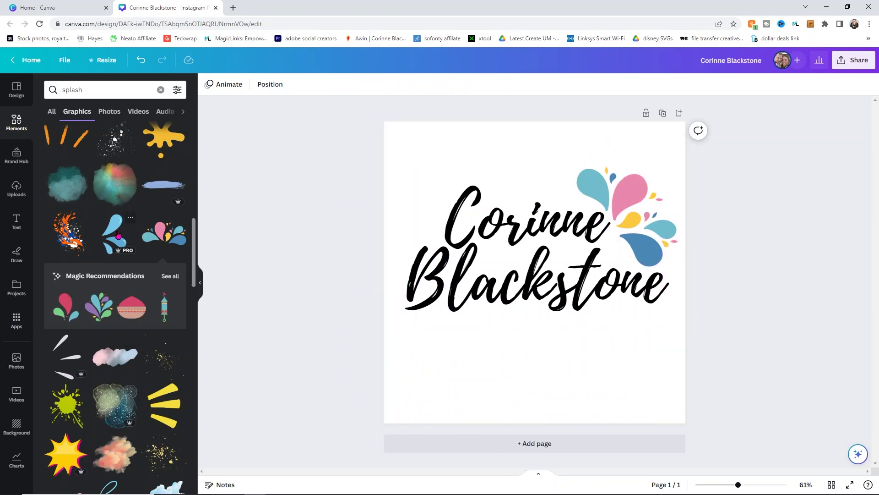
Step: Add a blue brush stroke over the first name and send it behind the text
left_click(162, 185)
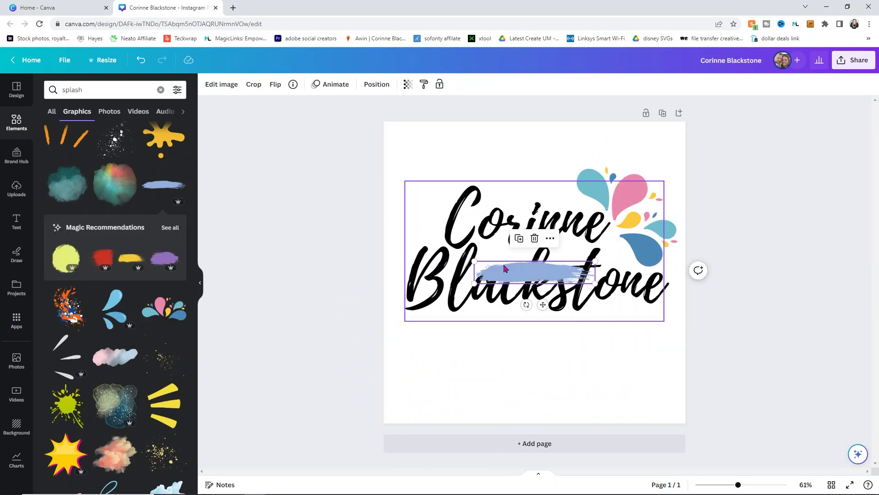
mouse_move(573, 275)
left_mouse_down()
mouse_move(509, 208)
mouse_move(685, 246)
left_mouse_up()
mouse_move(506, 239)
left_mouse_down()
mouse_move(506, 218)
mouse_move(496, 220)
left_mouse_up()
right_click(517, 223)
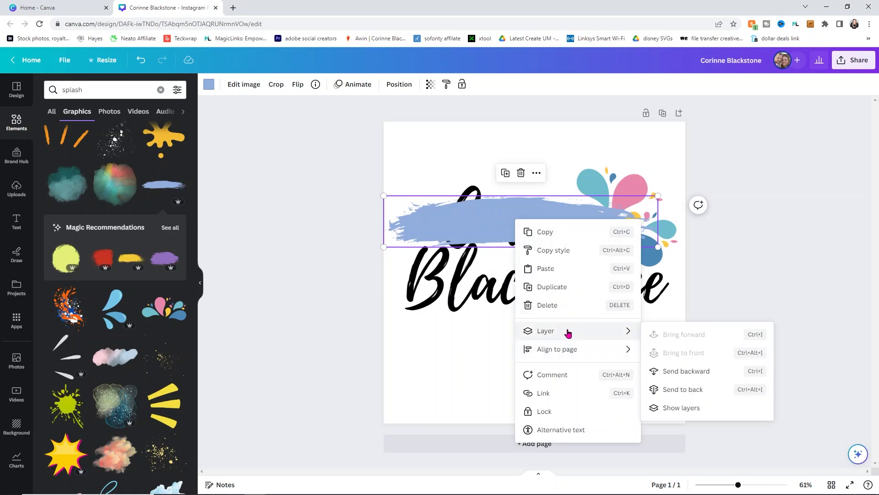
left_click(681, 390)
Step: Delete the blue brush stroke and the colourful drop splash
left_click(335, 255)
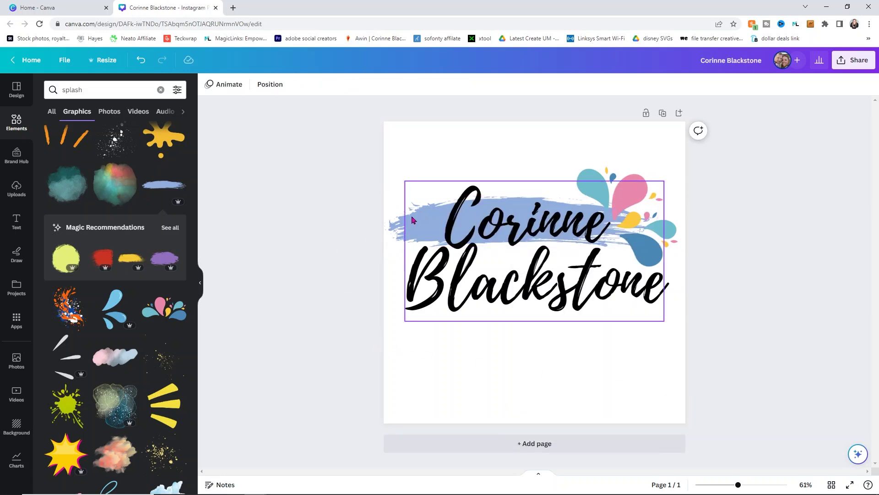
left_click(406, 250)
left_click(397, 228)
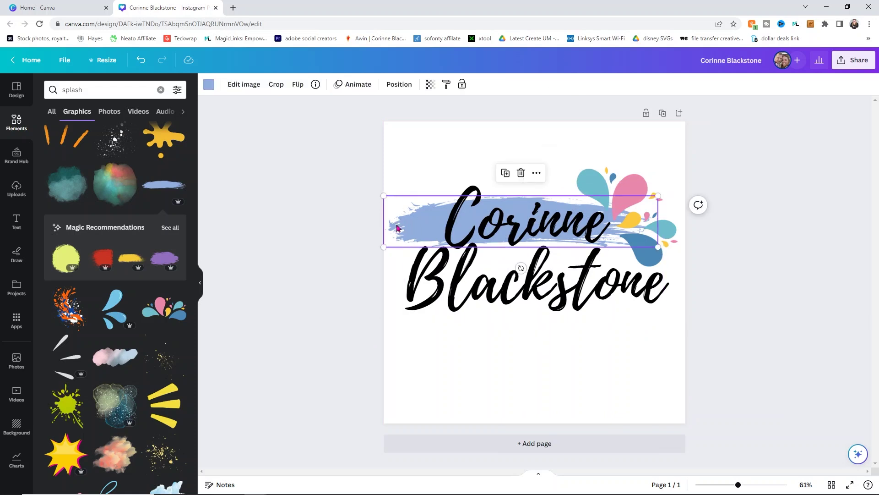
key("Delete")
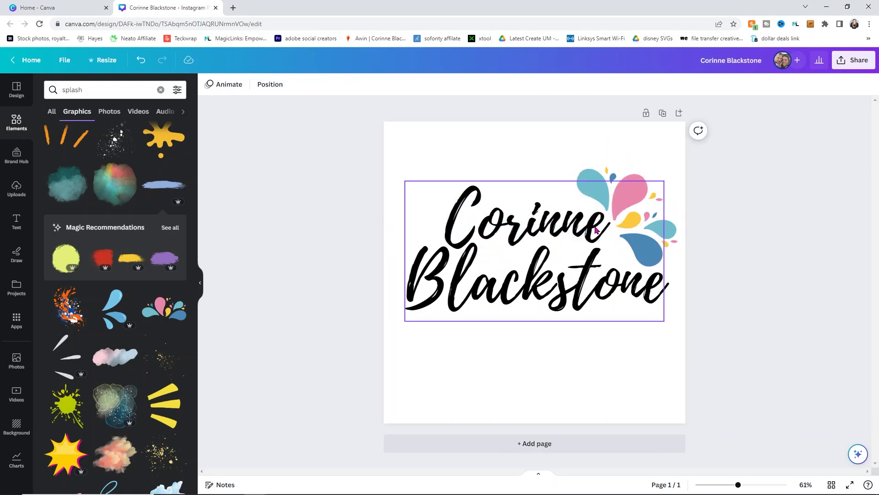
left_click(629, 212)
key("Delete")
Step: Add the multicolour paint splash, enlarge it and move it up behind the lettering
scroll(131, 197, "down", 5)
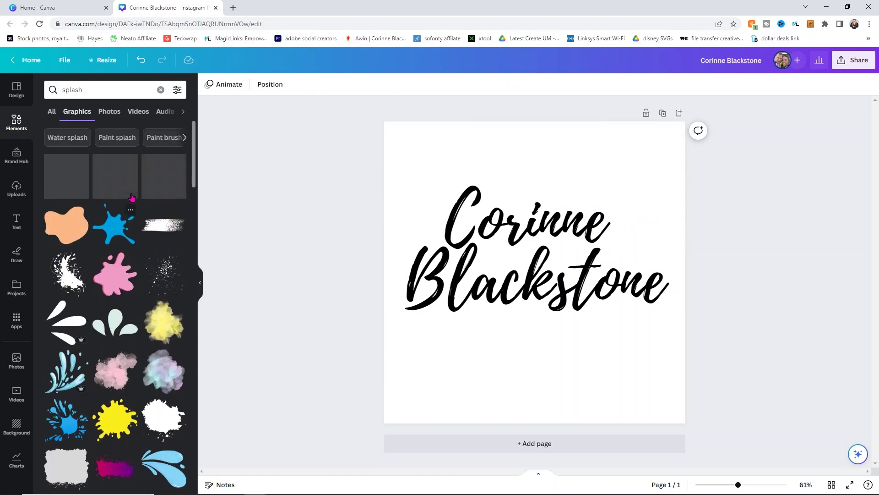
scroll(132, 201, "down", 2)
scroll(132, 208, "down", 2)
left_click_drag(164, 333, 484, 202)
left_click_drag(544, 272, 662, 405)
left_click_drag(599, 351, 584, 338)
Step: Send the multicolour splash to the back, then select the name text
right_click(564, 272)
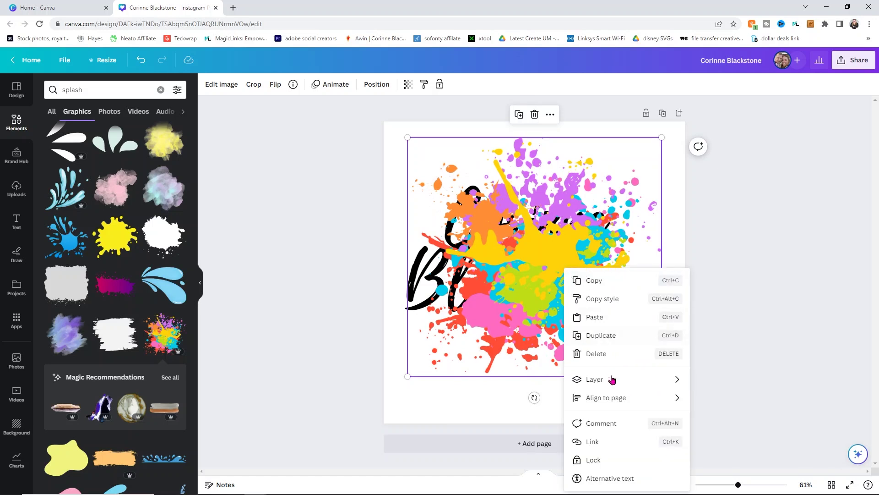
mouse_move(615, 389)
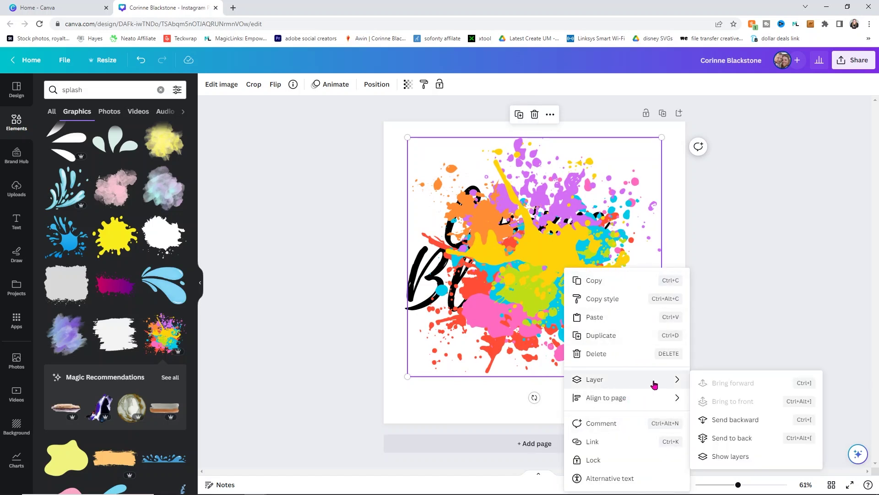
left_click(736, 440)
left_click(712, 253)
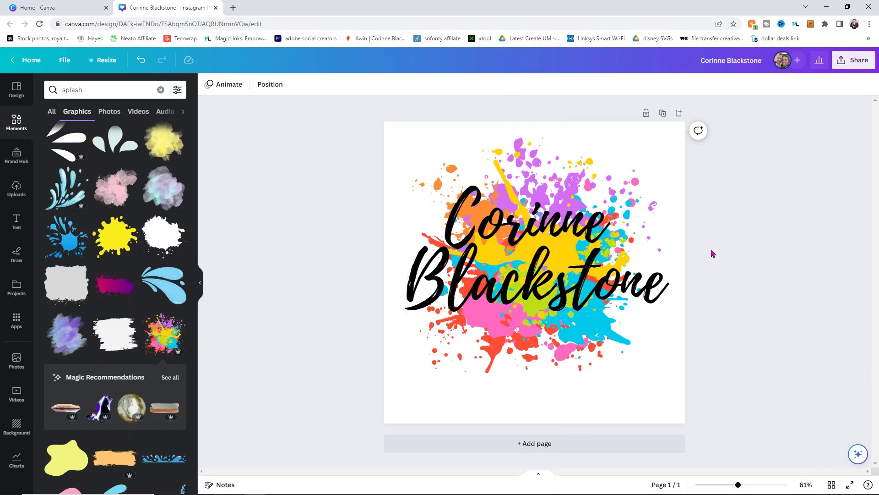
left_click(526, 248)
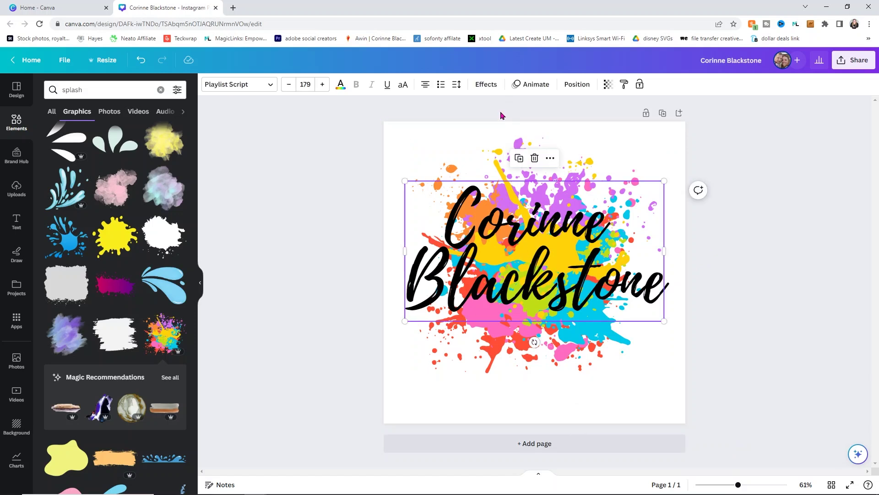
Step: Give the name text a white Outline effect with thickness 21
left_click(486, 88)
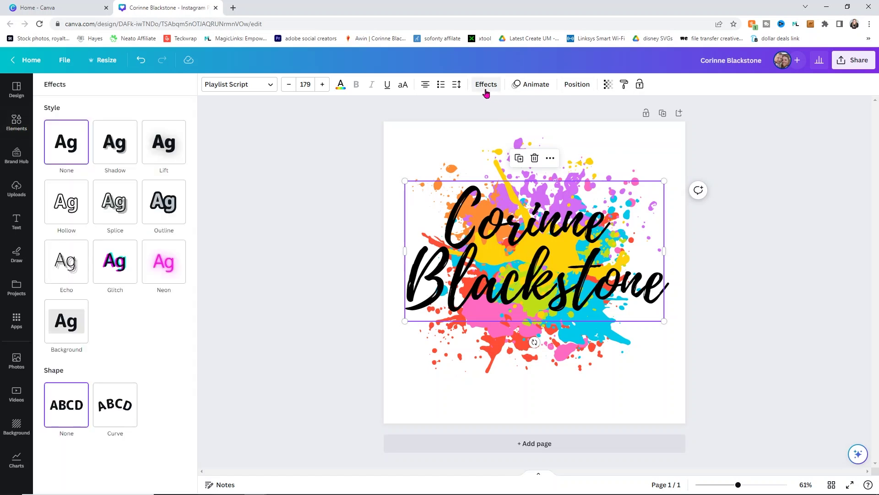
left_click(164, 198)
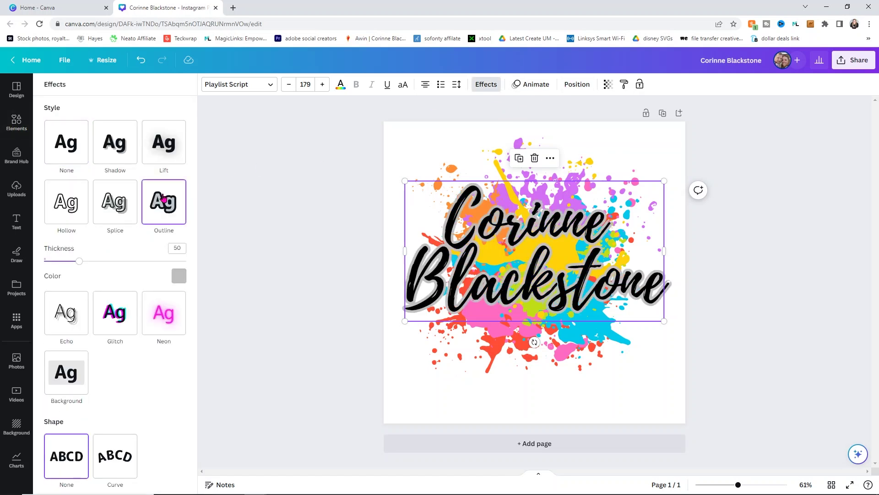
left_click(178, 275)
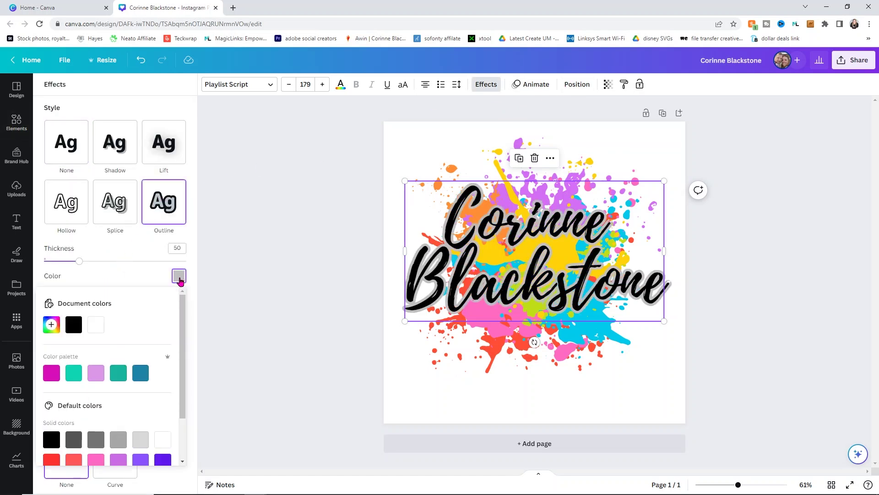
left_click(97, 326)
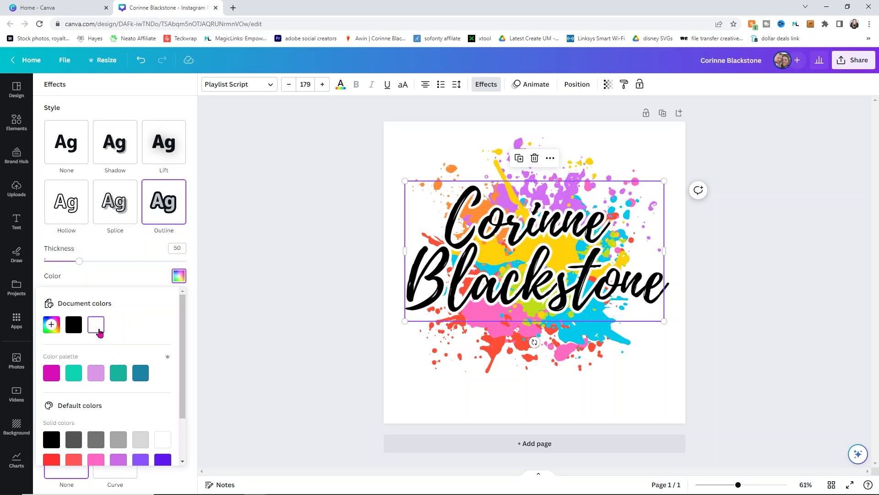
left_click_drag(76, 262, 85, 280)
left_click(282, 220)
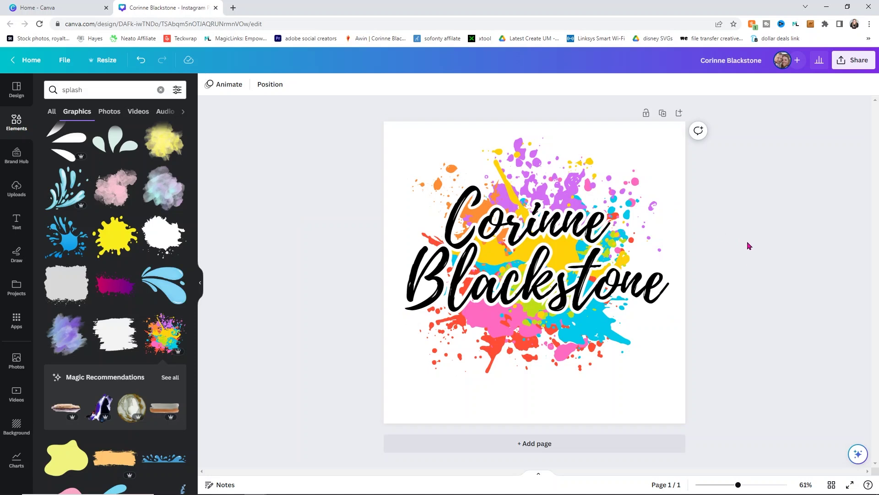
Step: Download the design as a PNG with a transparent background
left_click(845, 65)
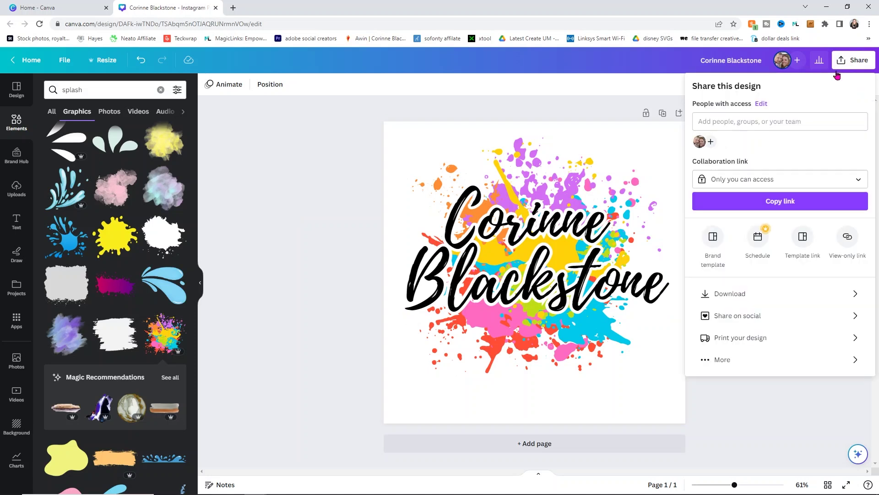
left_click(725, 294)
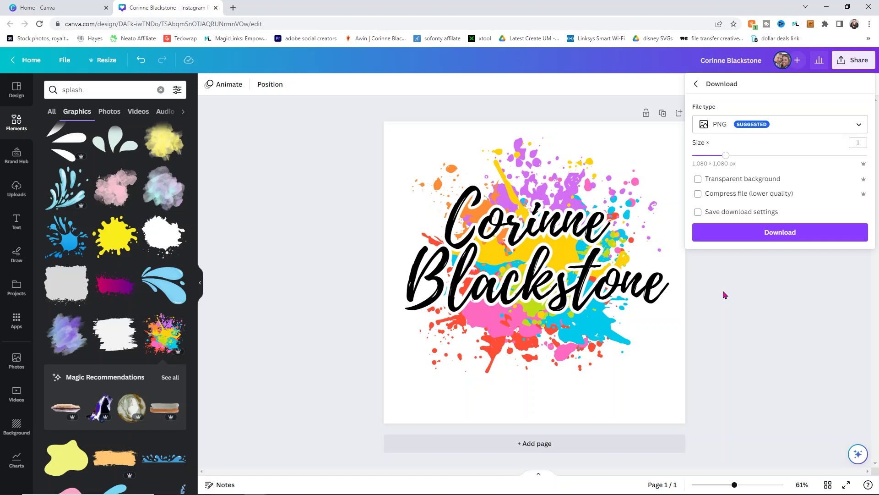
left_click(698, 179)
left_click(745, 232)
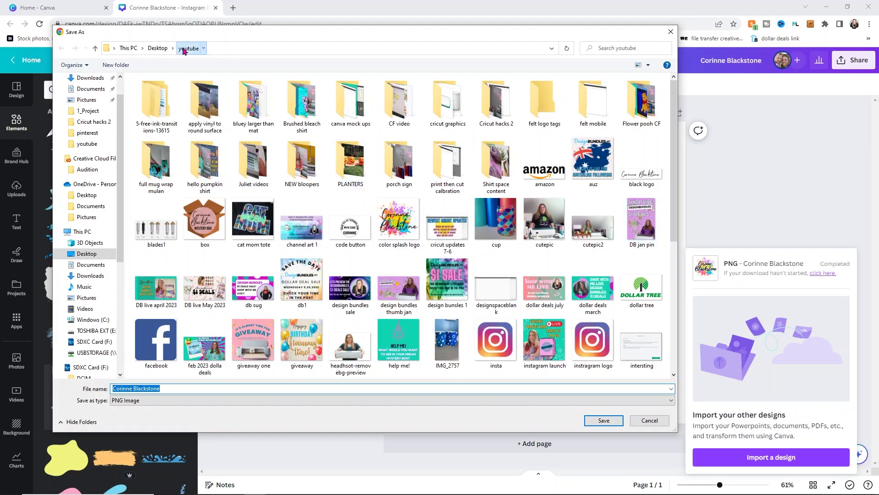
Step: Save the PNG as 'tag image' in the felt logo tags folder
left_click(184, 48)
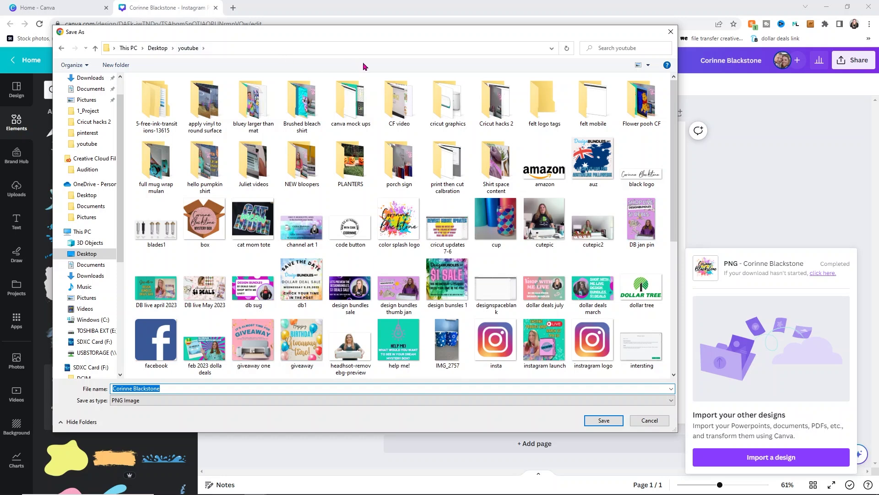
double_click(549, 99)
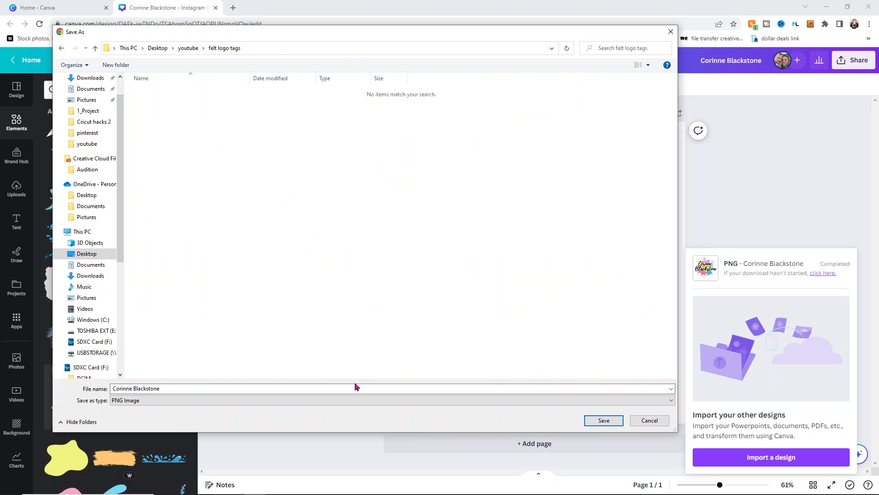
type("tag image")
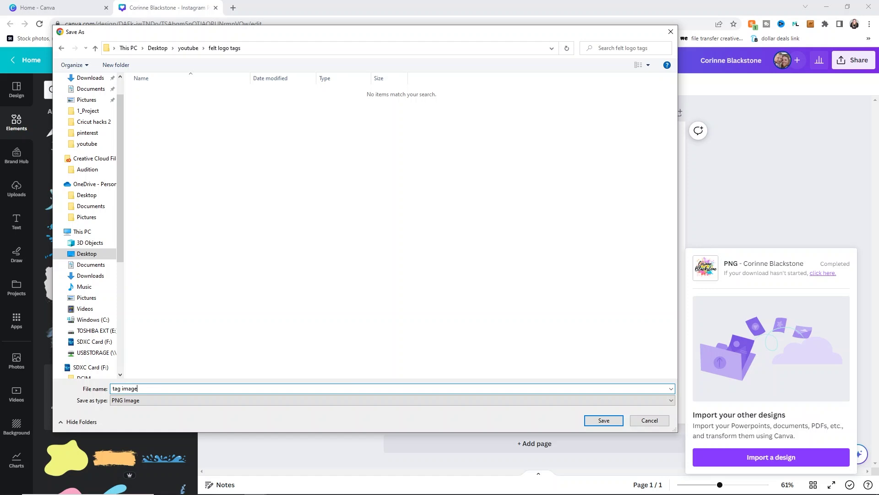
key("Return")
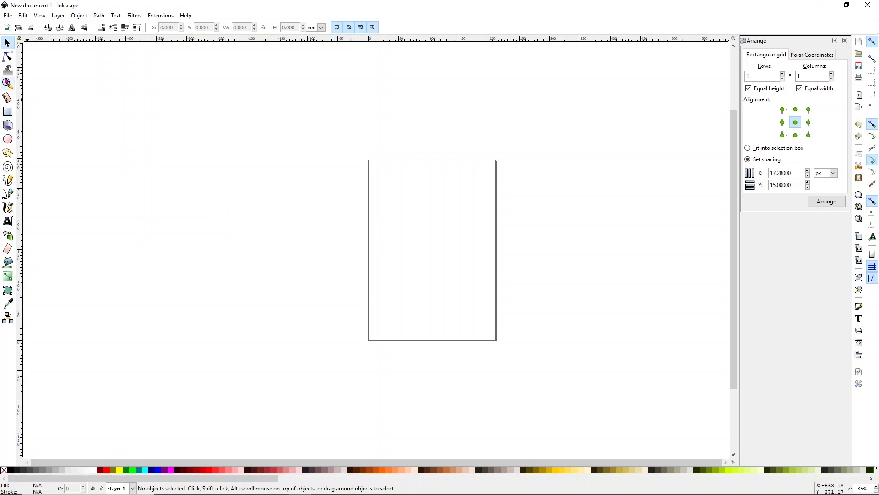
Step: Import 'tag image' from recent files as an embedded image and move it onto the page
left_click(10, 17)
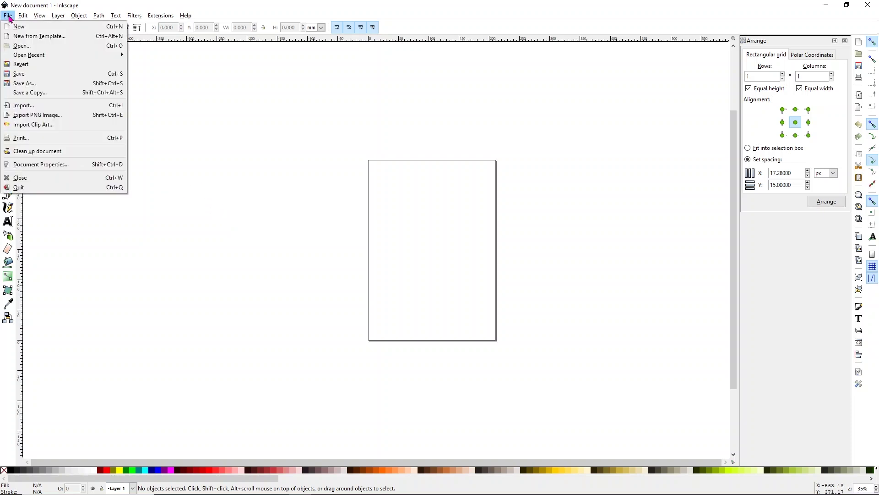
left_click(16, 106)
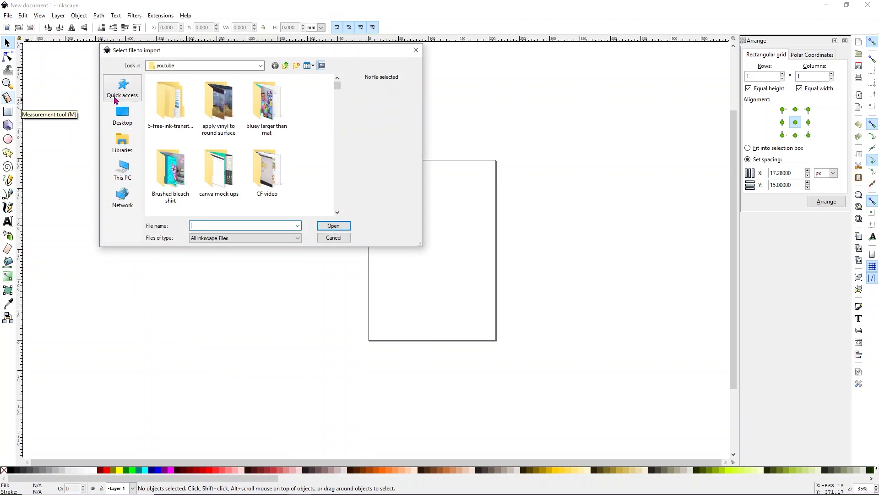
left_click(125, 90)
scroll(220, 167, "down", 5)
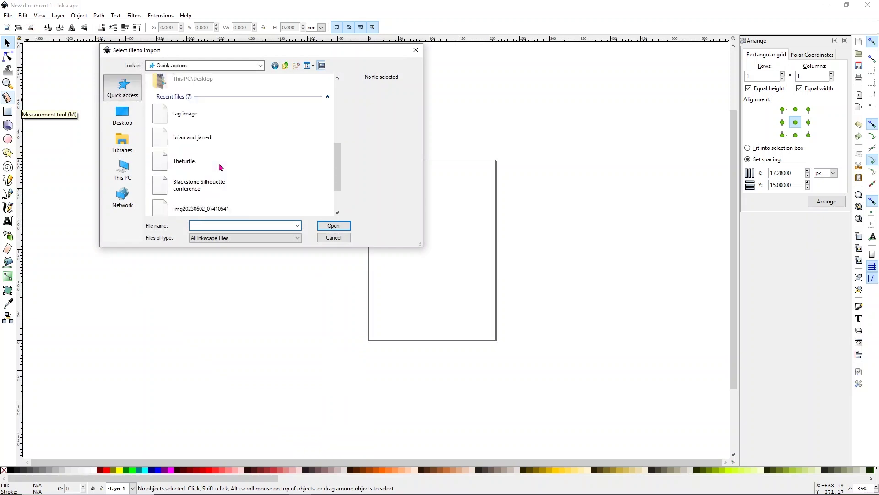
double_click(195, 125)
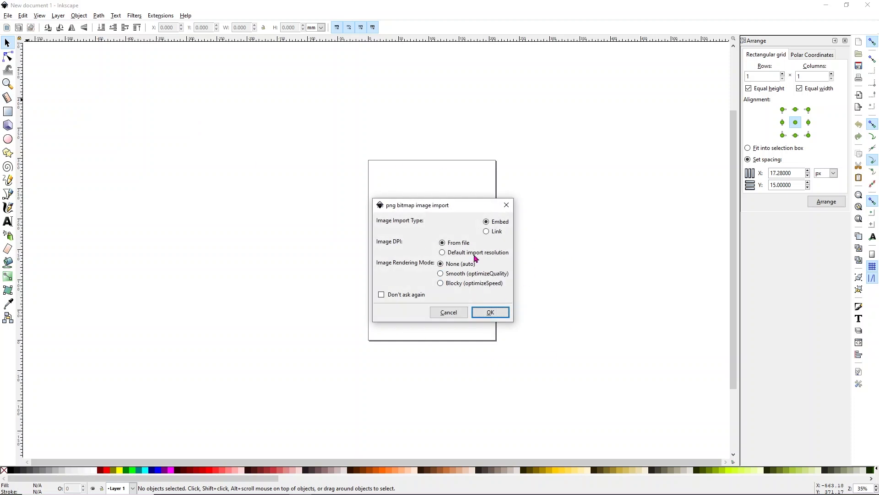
left_click(490, 311)
left_click_drag(533, 277, 475, 256)
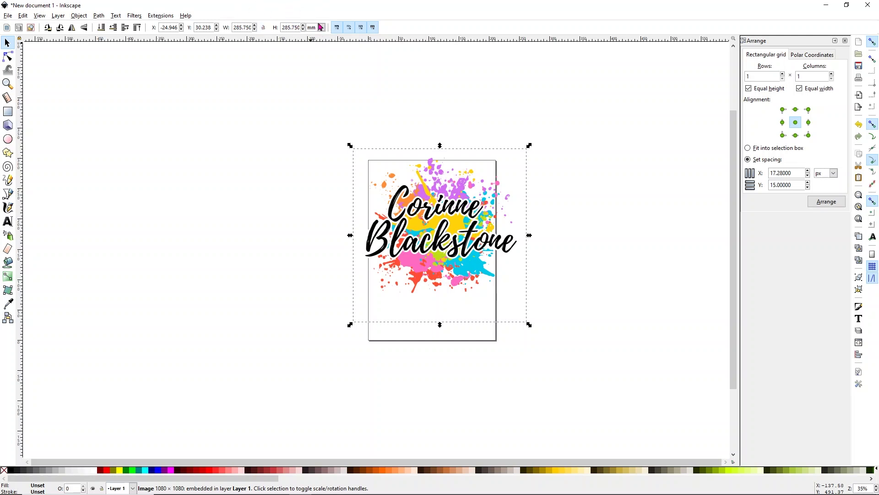
Step: Lock proportions, switch units to inches and set the logo height to 1.2 in
left_click(264, 28)
left_click(321, 27)
left_click(314, 72)
left_click(280, 28)
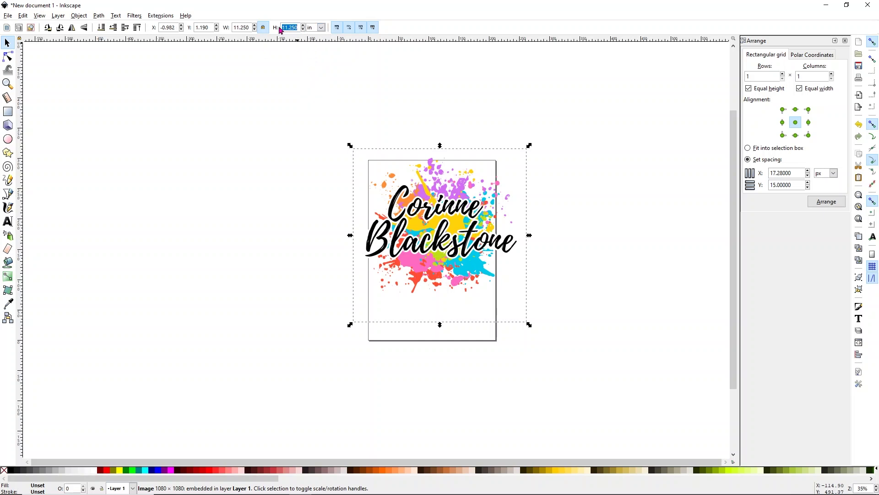
type("1.2")
key("Return")
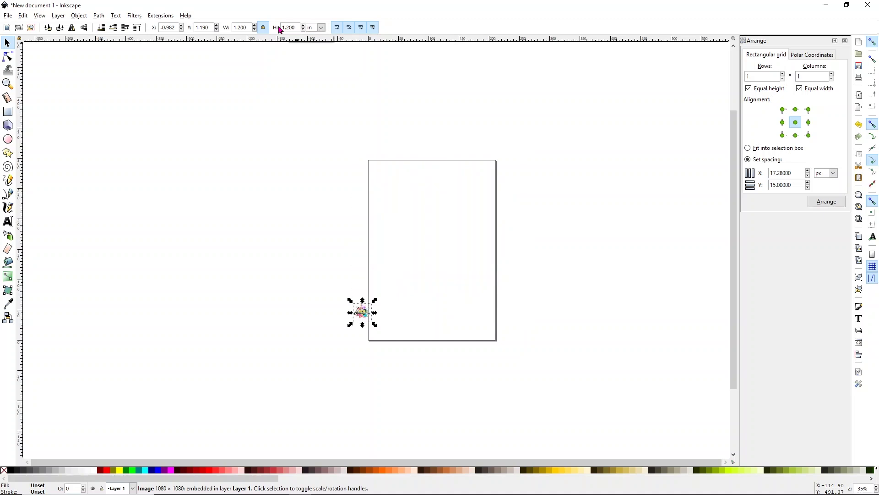
scroll(408, 239, "up", 2, "ctrl")
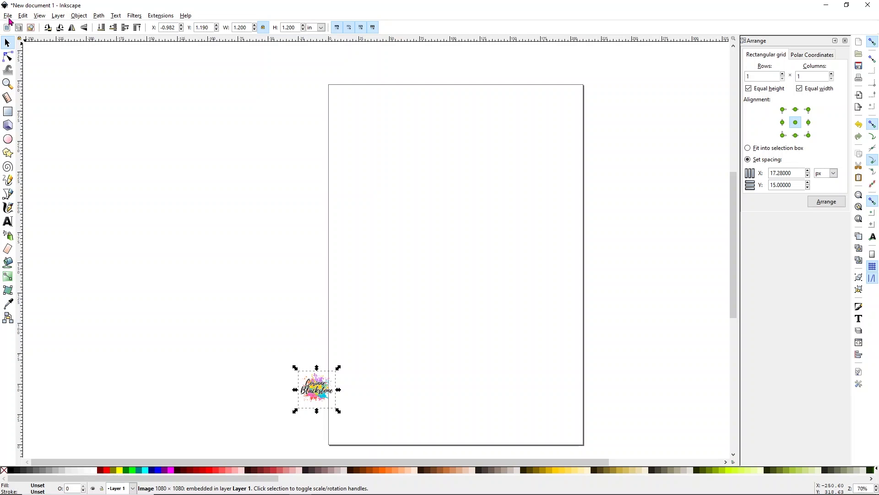
left_click(9, 16)
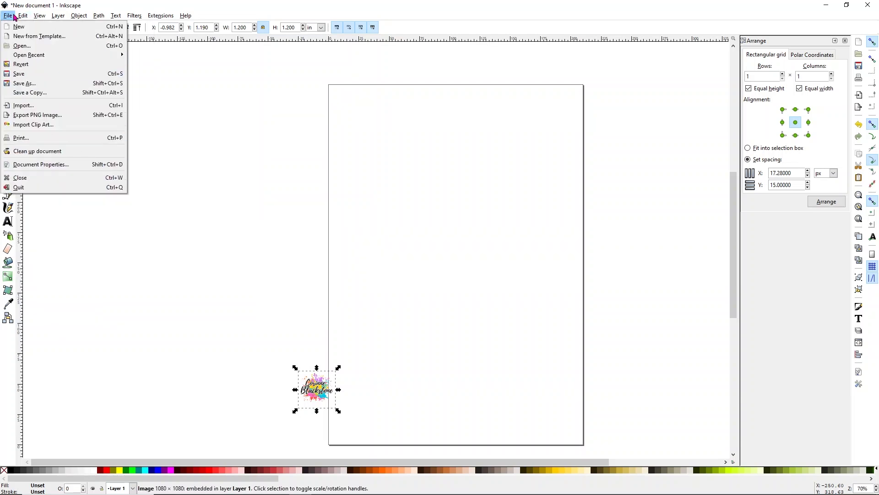
Step: Choose US Letter in Document Properties, then drag the logo into the page's top-left corner
left_click(41, 164)
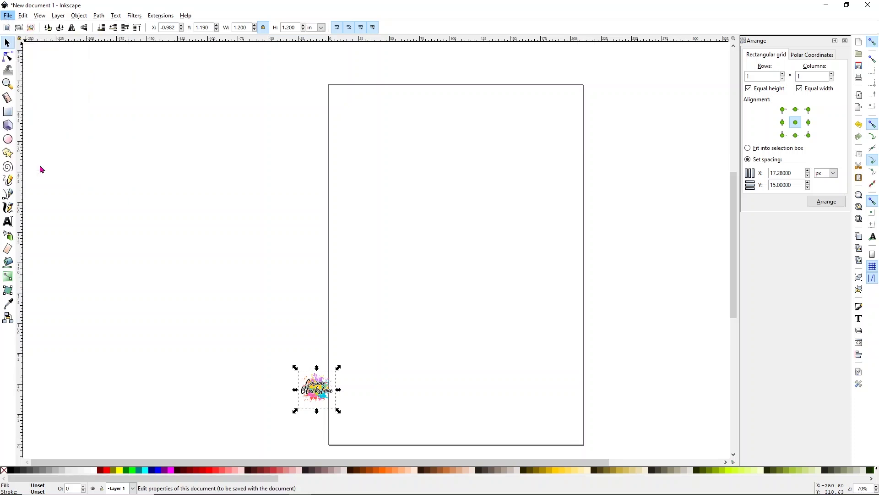
left_click(333, 178)
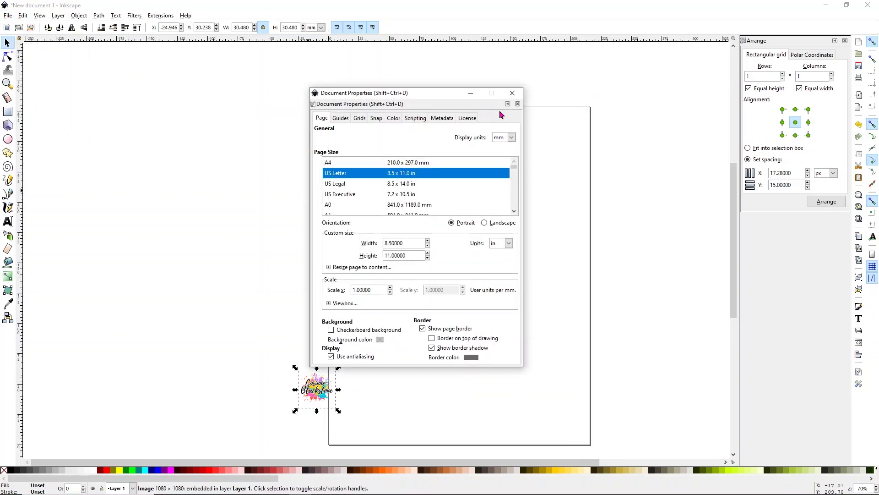
left_click(512, 94)
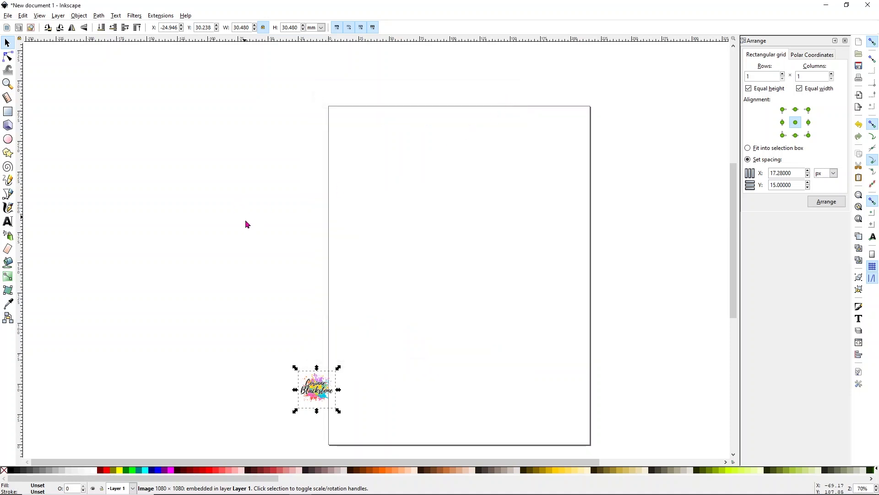
left_click_drag(328, 392, 364, 131)
Step: Paste a second logo beside the original, turn off snapping, and adjust its position
left_click(276, 149)
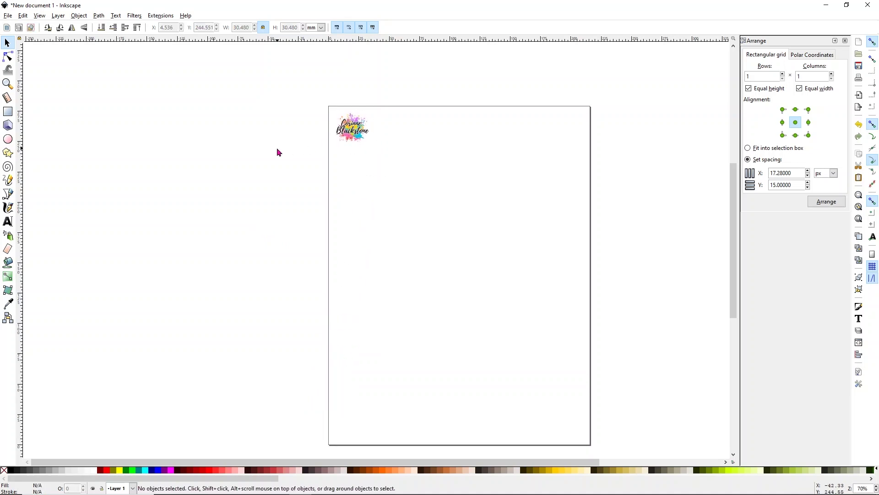
left_click(359, 138)
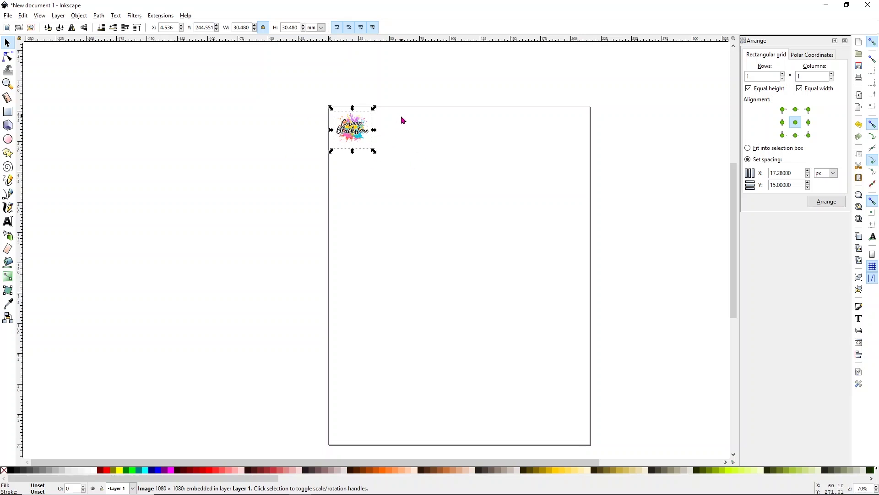
right_click(349, 122)
key("Escape")
right_click(396, 133)
left_click(419, 182)
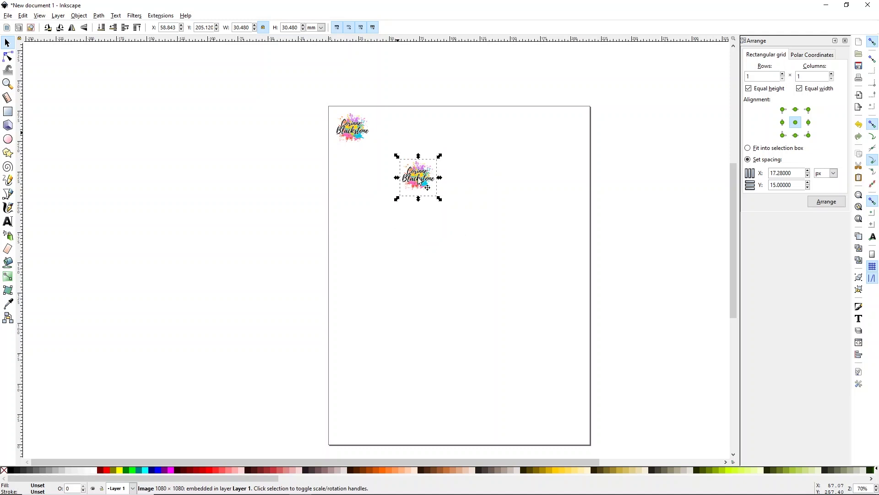
left_click_drag(420, 181, 398, 136)
left_click(441, 140)
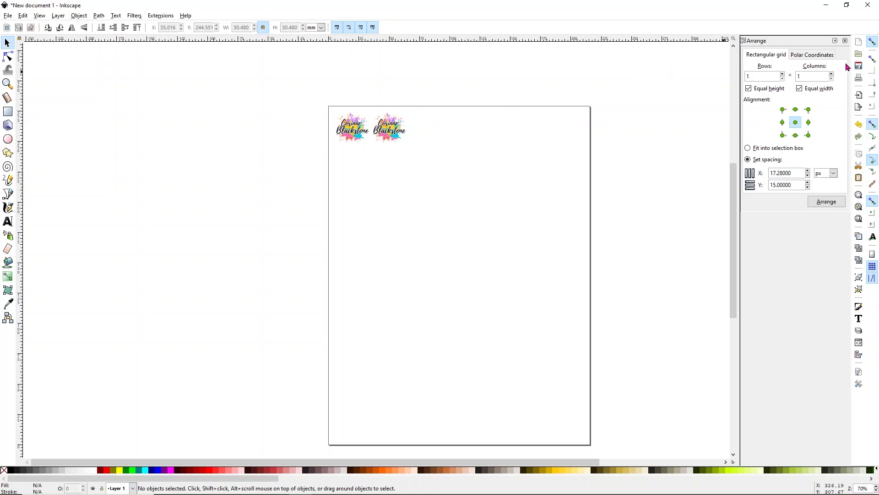
left_click(872, 43)
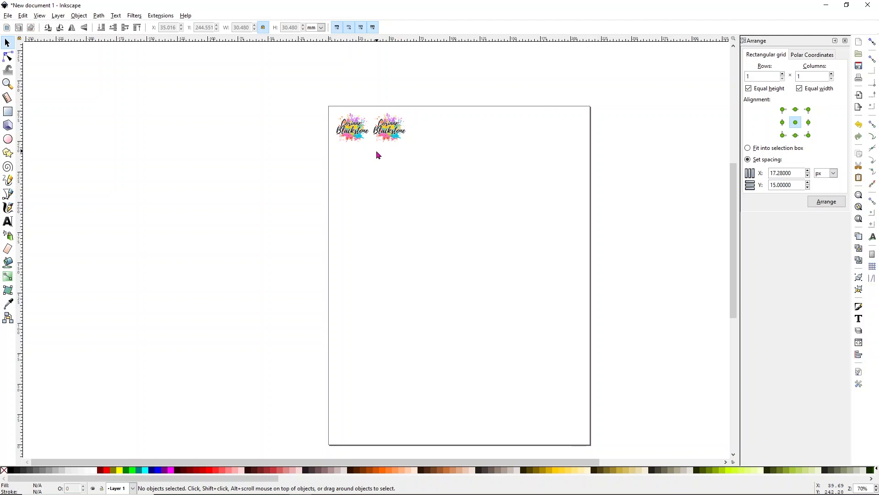
mouse_move(382, 128)
left_mouse_down()
mouse_move(441, 136)
mouse_move(396, 124)
left_mouse_up()
left_click(395, 130)
Step: Paste the third through sixth logo copies and line them up along the top row
right_click(440, 135)
left_click(464, 179)
left_click_drag(456, 171, 427, 122)
right_click(474, 131)
left_click(491, 163)
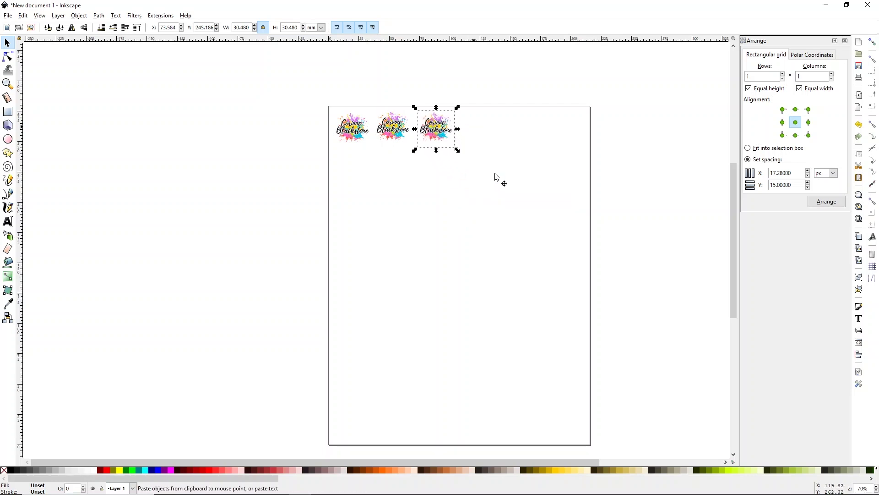
left_click_drag(495, 173, 476, 134)
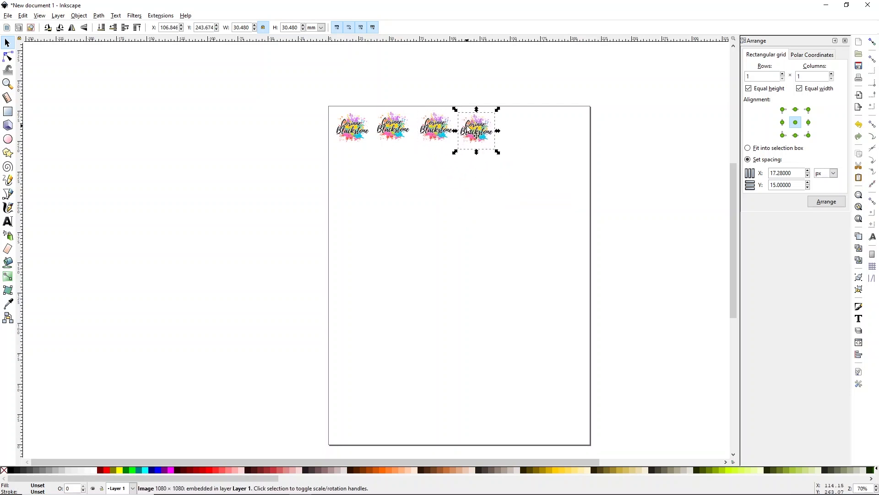
right_click(511, 133)
left_click(531, 180)
left_click_drag(533, 179, 513, 134)
right_click(547, 138)
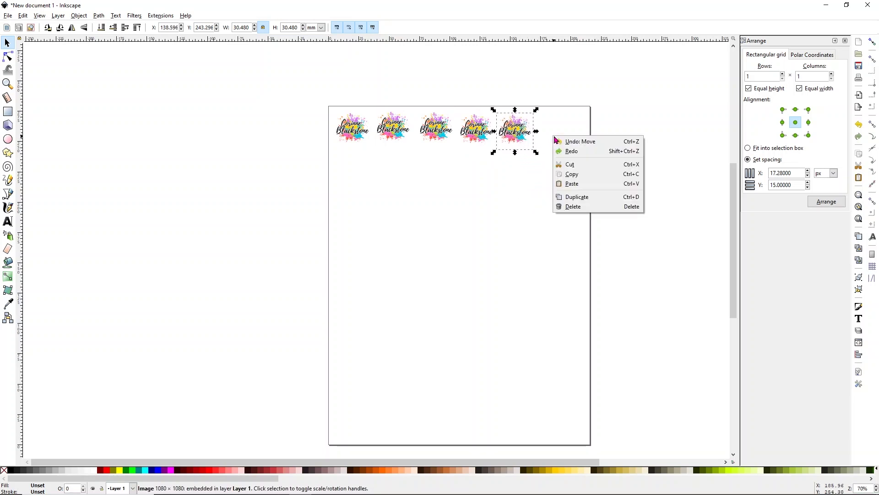
left_click(572, 183)
left_click_drag(572, 182, 567, 140)
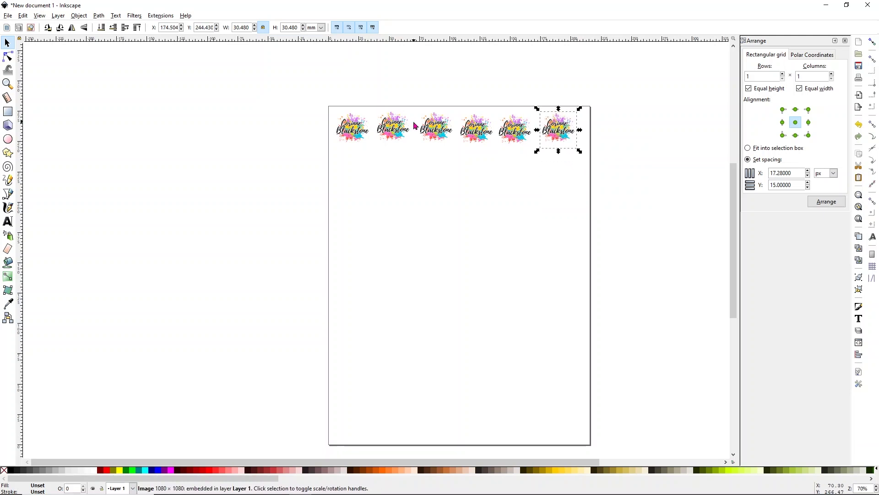
Step: Arrange all 48 selected logos into 8 rows by 6 equal-width columns, then nudge the grid right
left_click(569, 178)
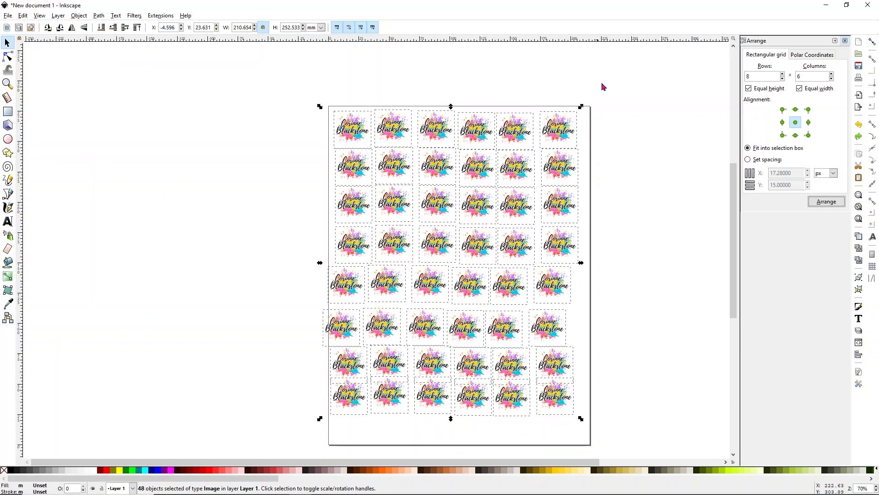
left_click(680, 110)
left_click(755, 74)
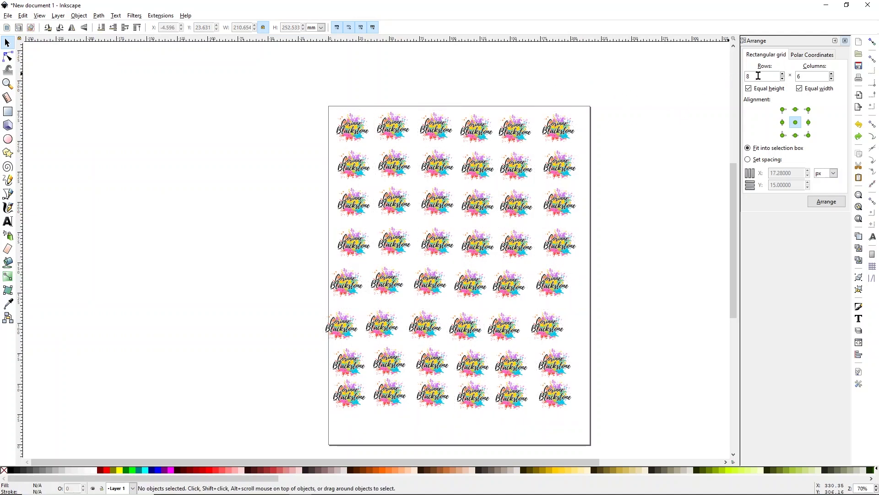
left_click_drag(279, 87, 616, 438)
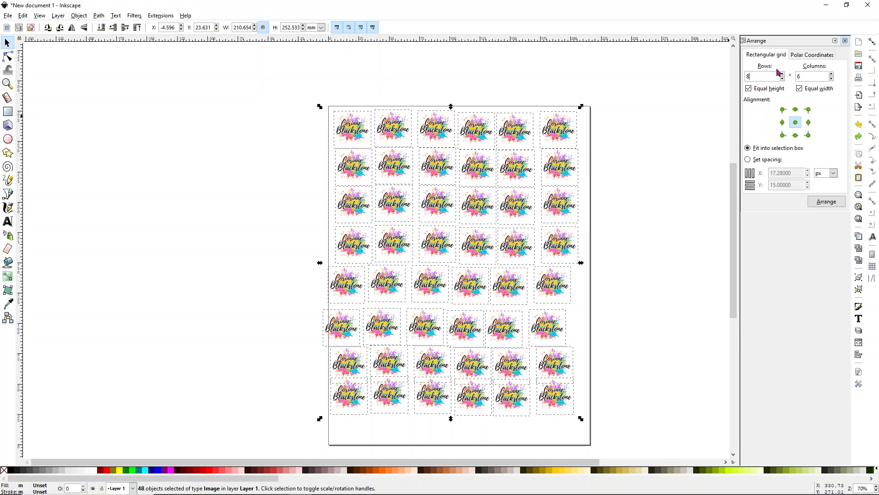
left_click(799, 88)
left_click(826, 202)
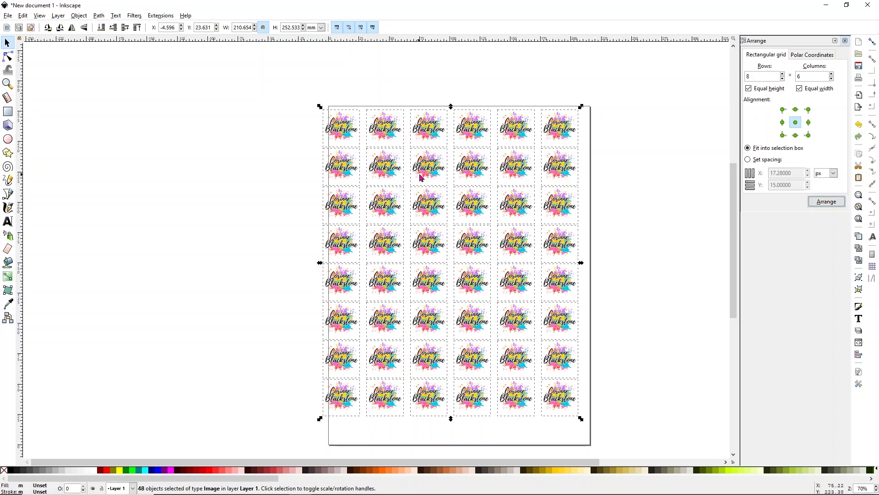
left_click_drag(431, 174, 436, 182)
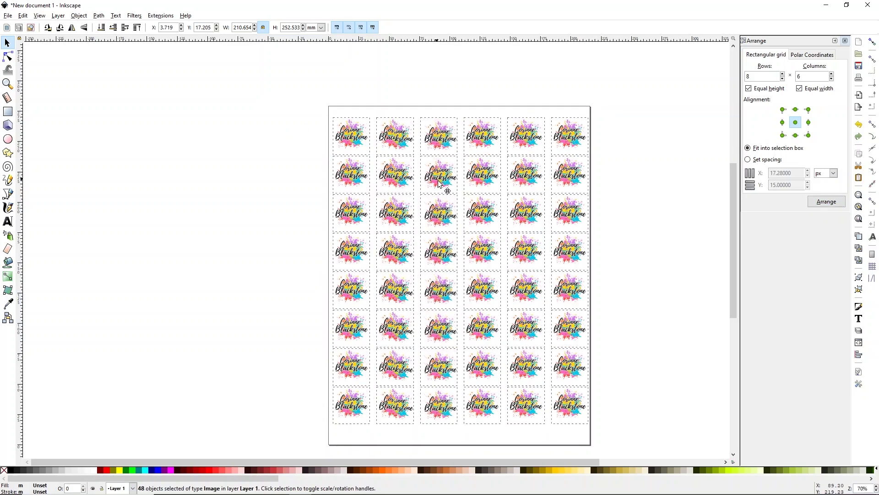
key("alt+Right")
key("alt+Right")
key("alt+Right")
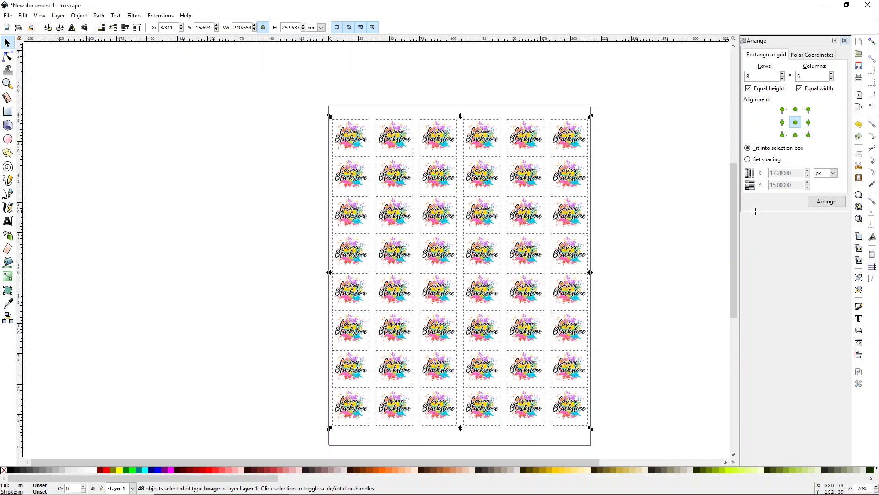
Step: Switch the Arrange spacing to a fixed gap measured in inches and re-arrange the grid
left_click(747, 159)
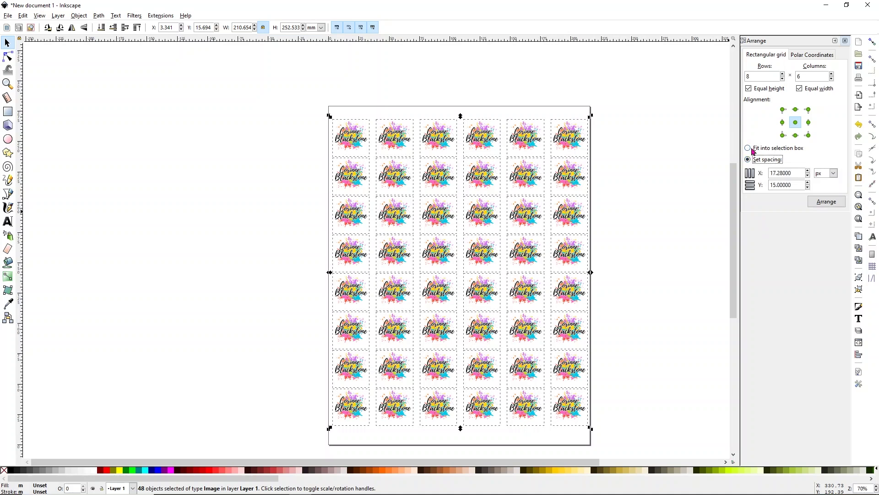
left_click(835, 172)
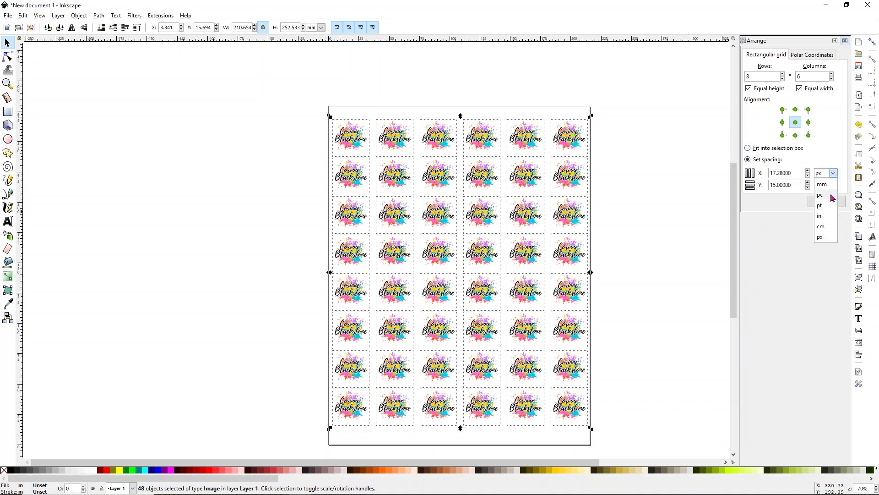
left_click(820, 216)
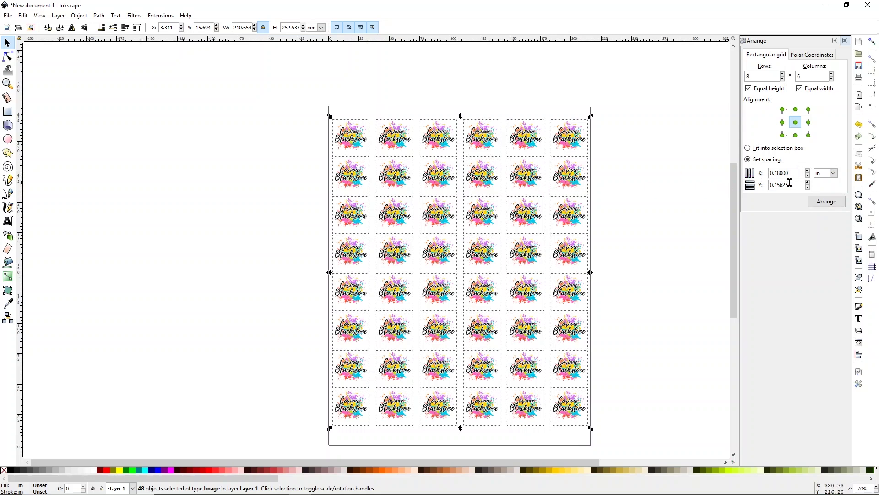
scroll(808, 177, "down", 4)
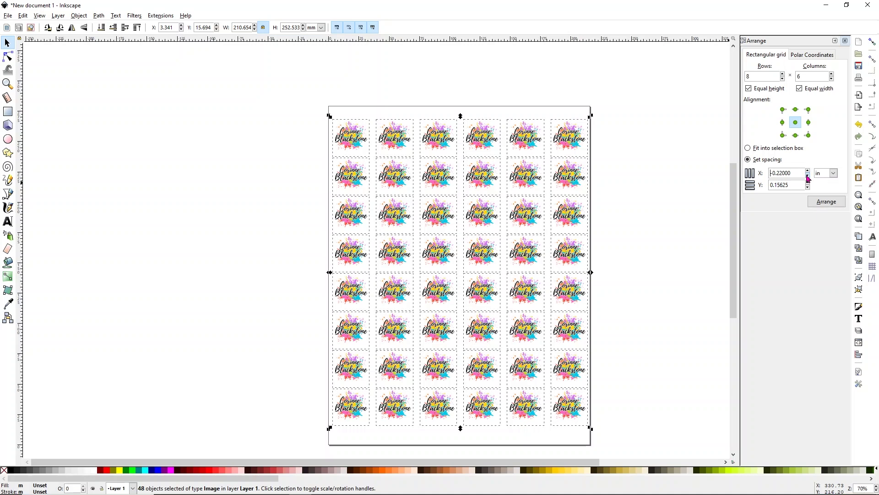
left_click(823, 202)
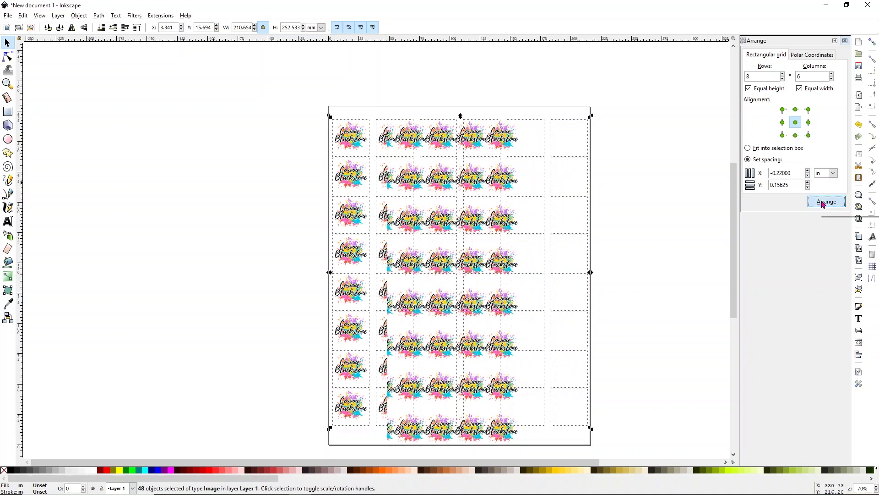
Step: Try horizontal gaps of -0.19, -0.10 and -0.15 in, re-arranging the grid each time
left_click_drag(792, 173, 779, 173)
key("BackSpace")
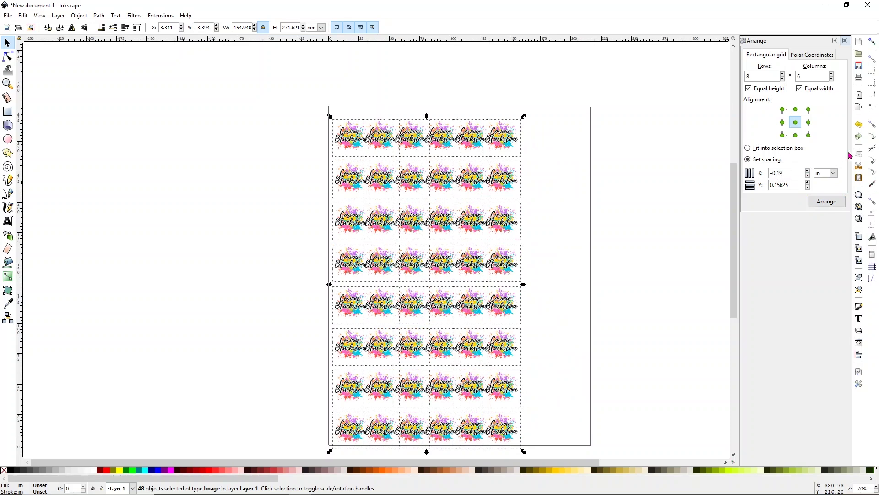
left_click(831, 201)
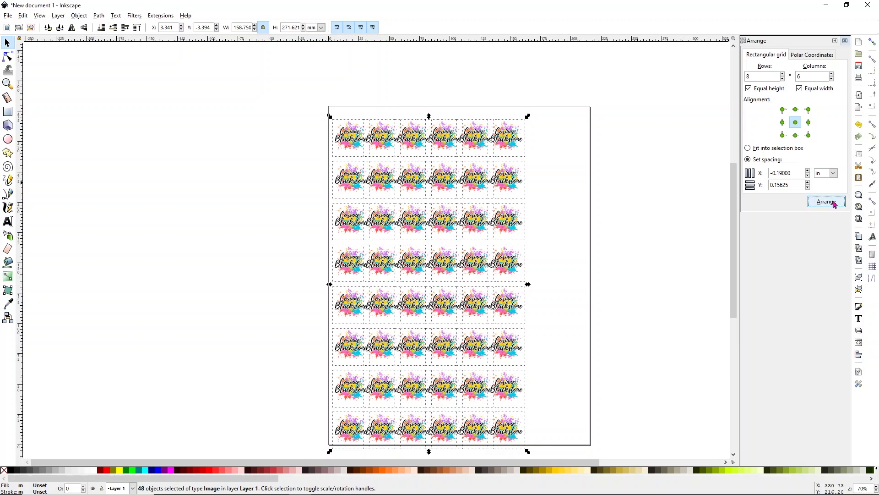
left_click(783, 172)
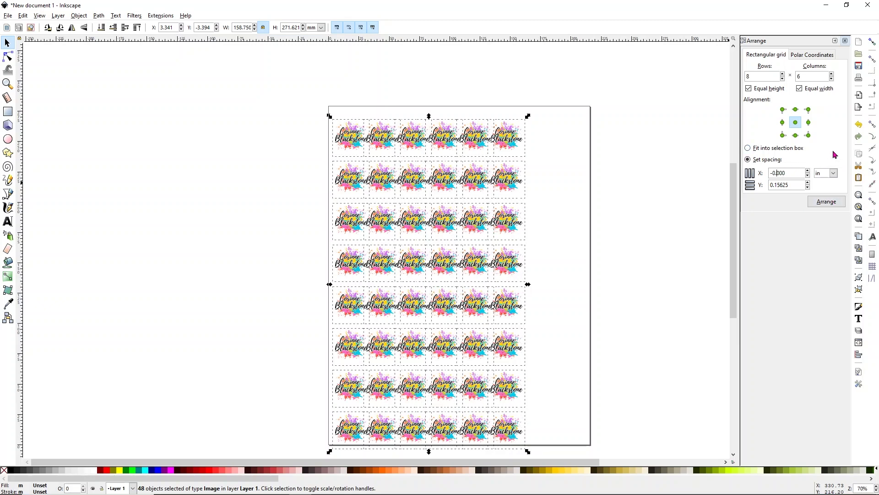
left_click(827, 201)
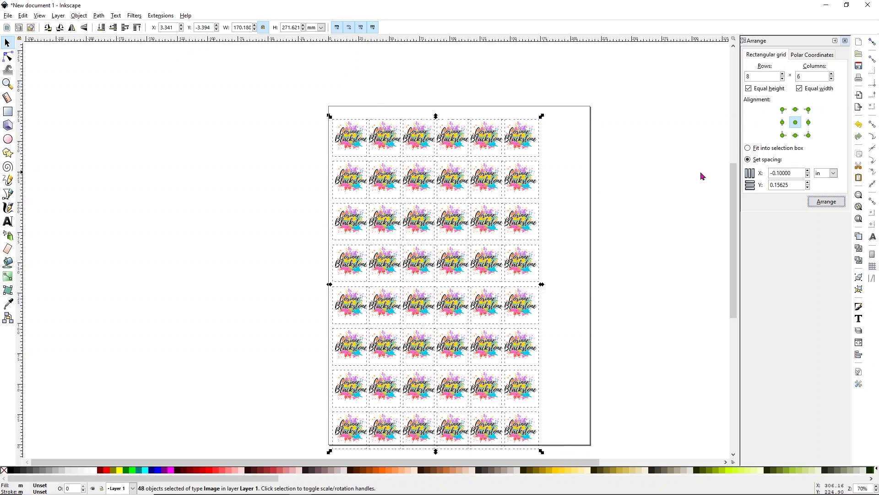
left_click(782, 173)
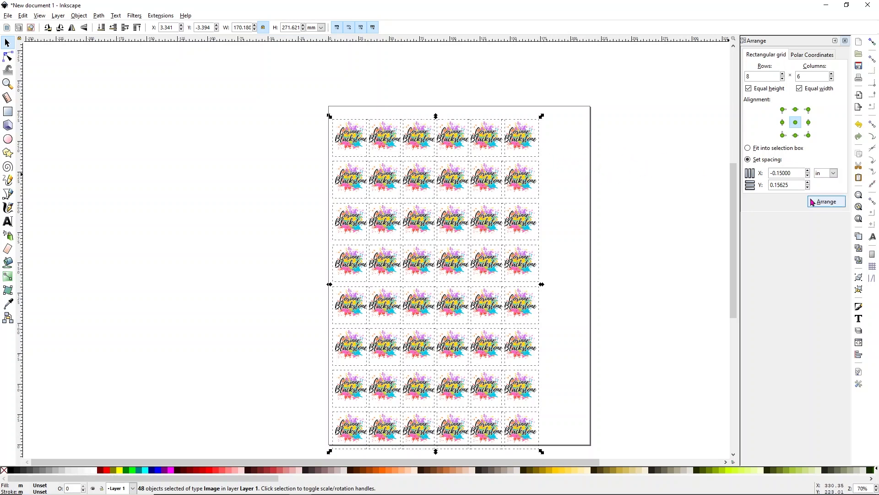
left_click(826, 201)
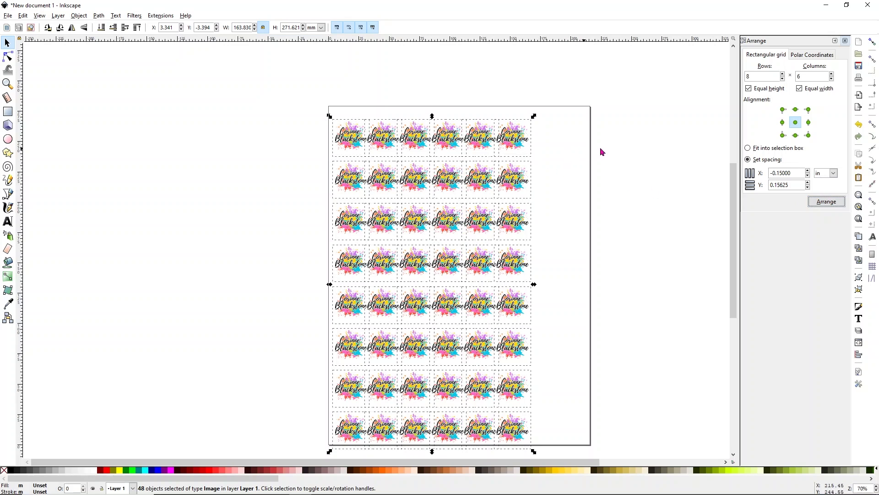
Step: Set the horizontal gap to 0.15 in, re-arrange, and drag the grid to centre it
left_click(772, 173)
type("-")
key("BackSpace")
left_click(826, 202)
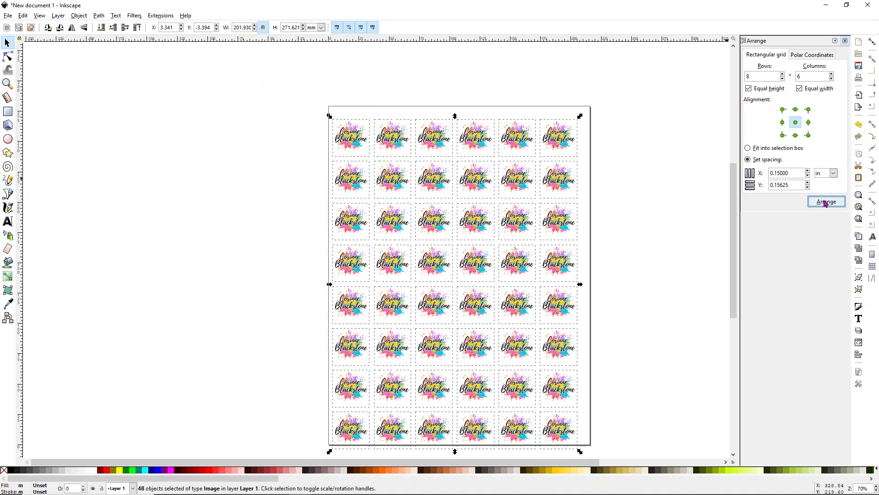
left_click_drag(571, 187, 580, 183)
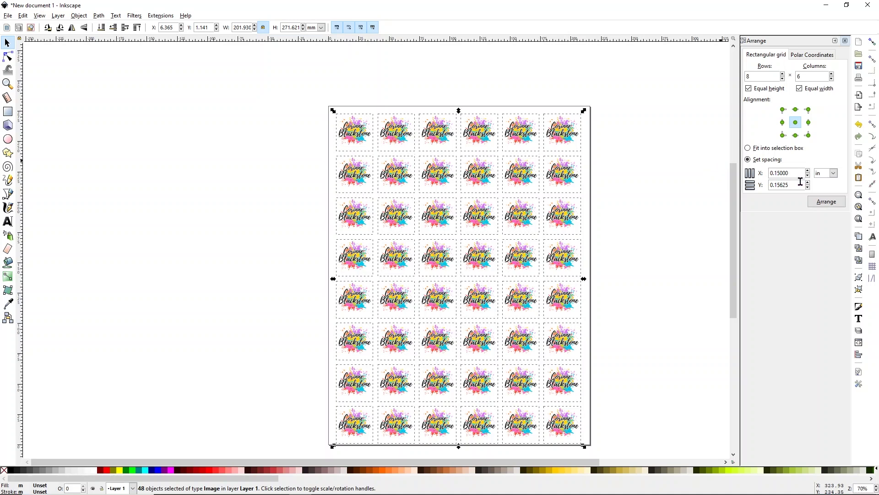
Step: Reselect all 48 logos and re-arrange them with 0.14 in row and column gaps
left_click(677, 181)
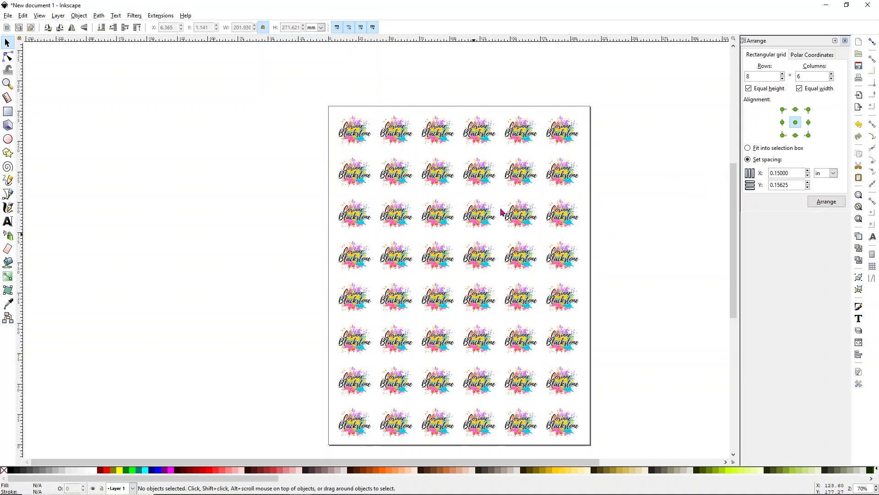
left_click_drag(273, 106, 665, 282)
scroll(664, 281, "up", 12)
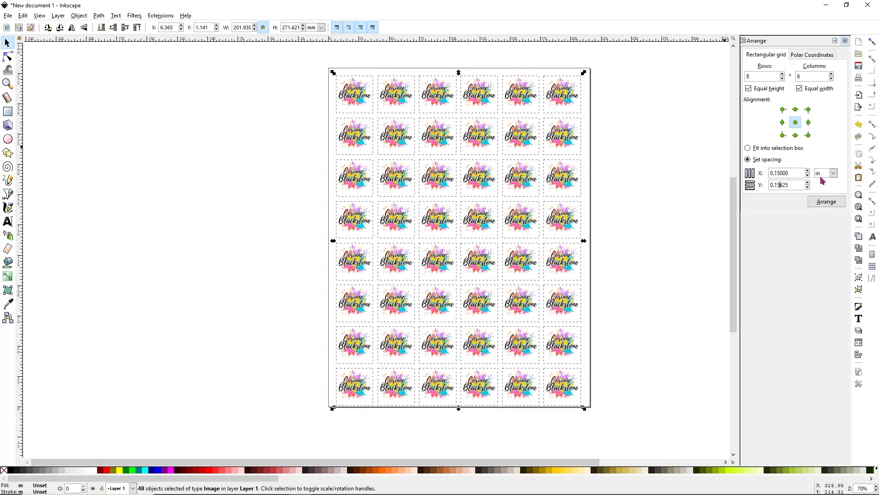
left_click_drag(792, 184, 782, 185)
key("BackSpace")
type("4")
left_click(827, 202)
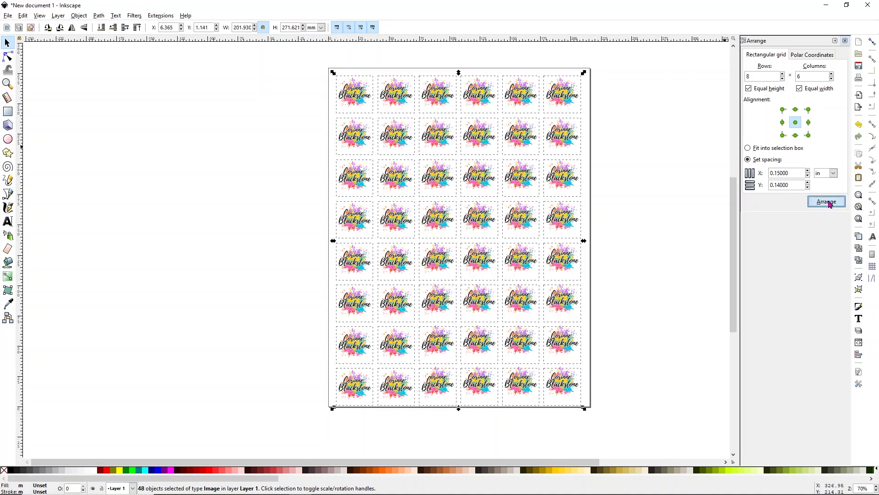
left_click(779, 173)
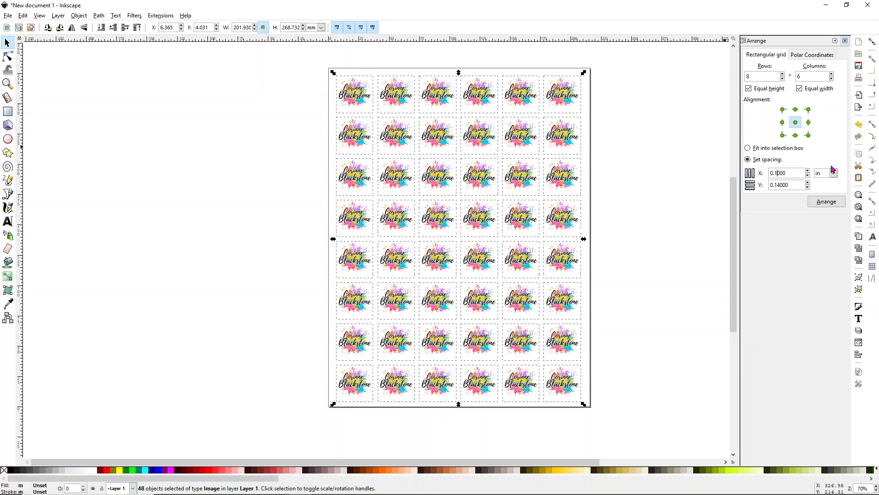
left_click(829, 202)
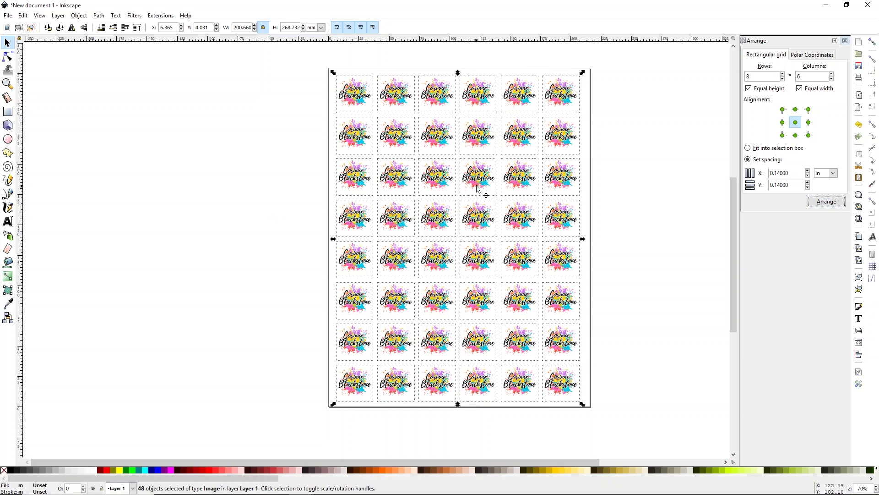
Step: Nudge the grid into place, then flip all logos horizontally and back again
left_click_drag(481, 186, 481, 186)
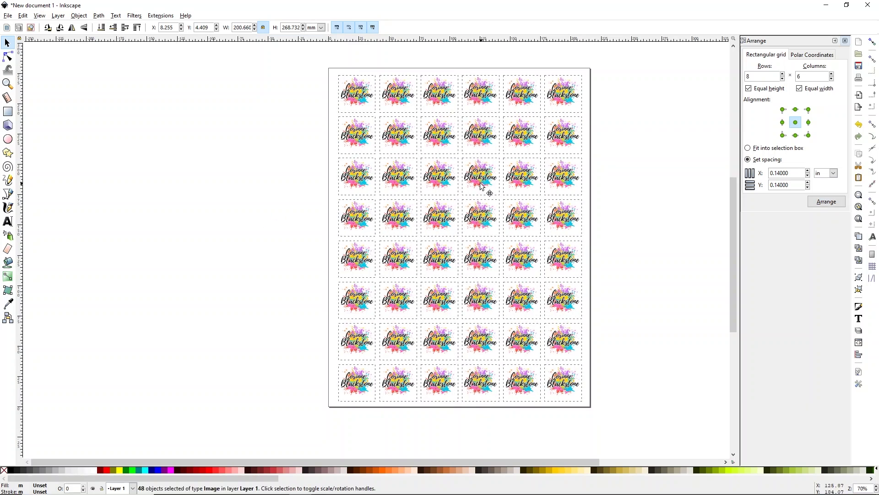
left_click(651, 193)
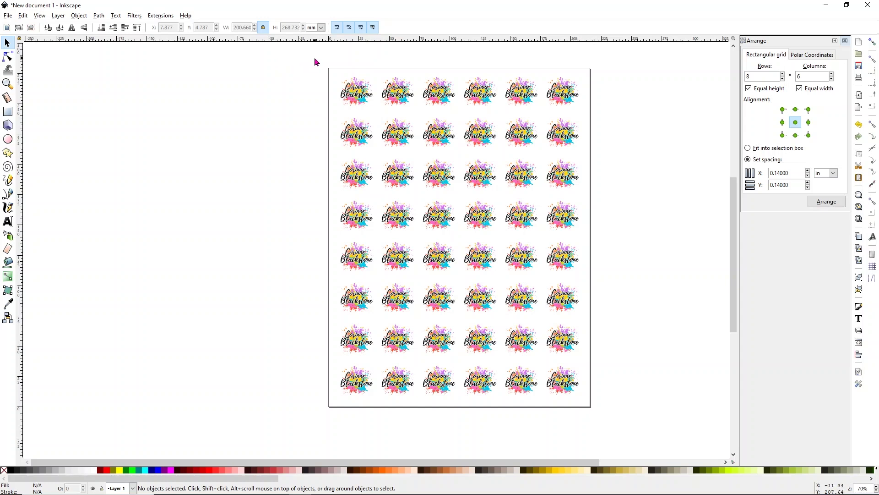
left_click_drag(313, 59, 635, 427)
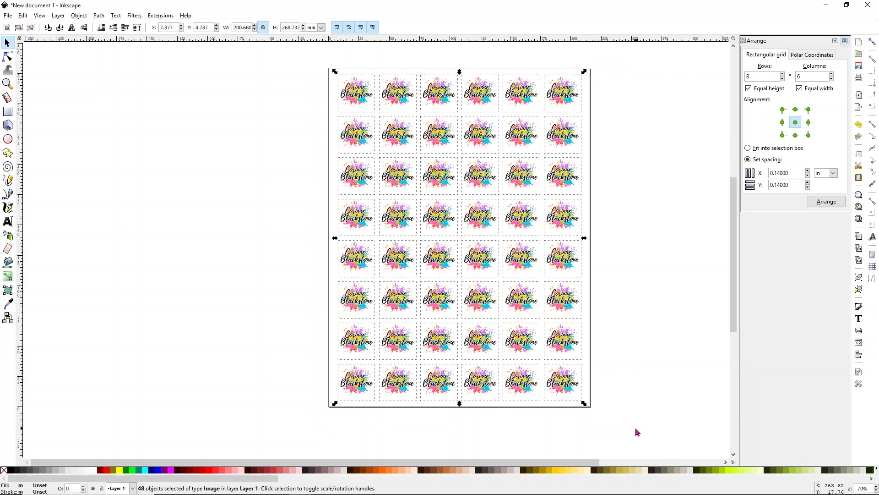
left_click(72, 29)
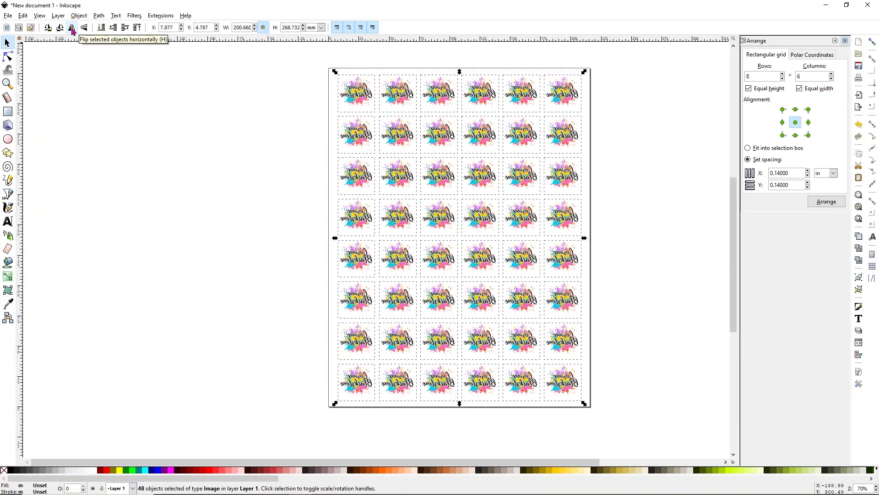
left_click(72, 29)
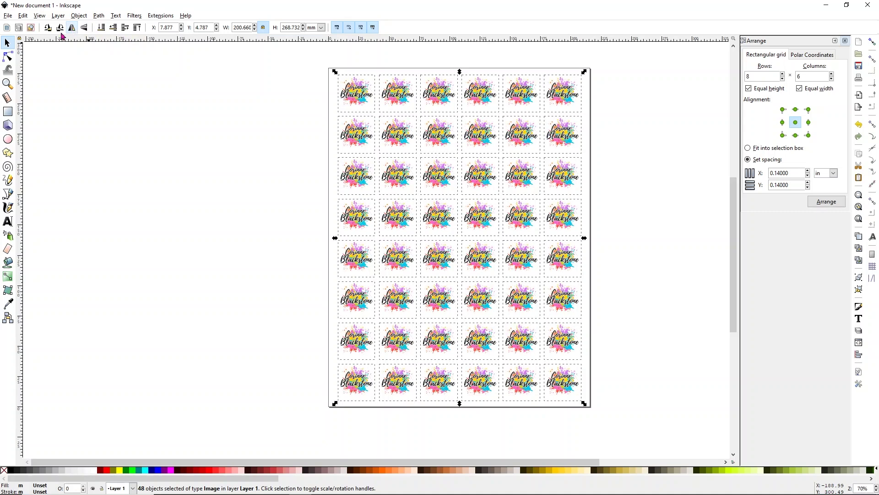
left_click(8, 16)
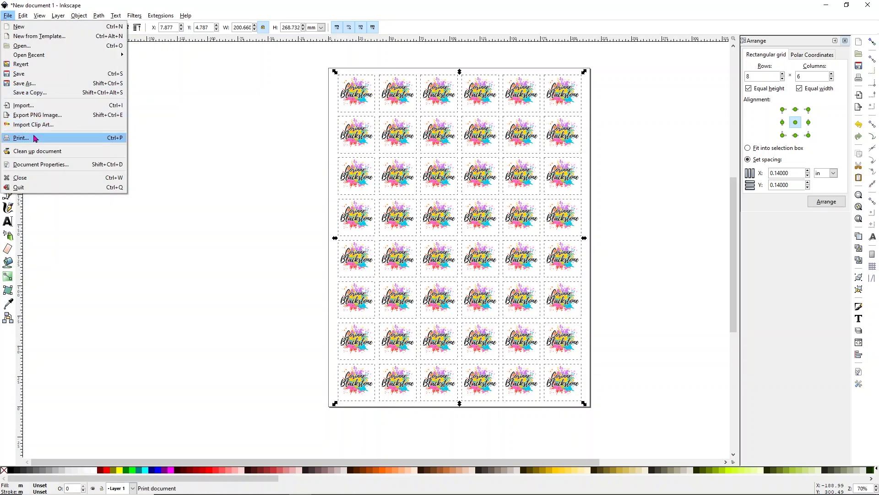
Step: In File > Print, pick the ST-4000 Series printer and open its preferences
left_click(64, 137)
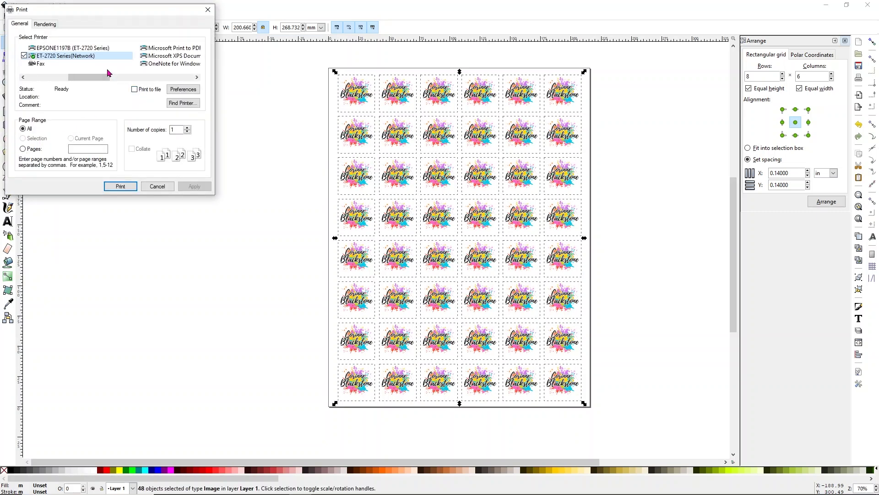
left_click_drag(98, 77, 139, 82)
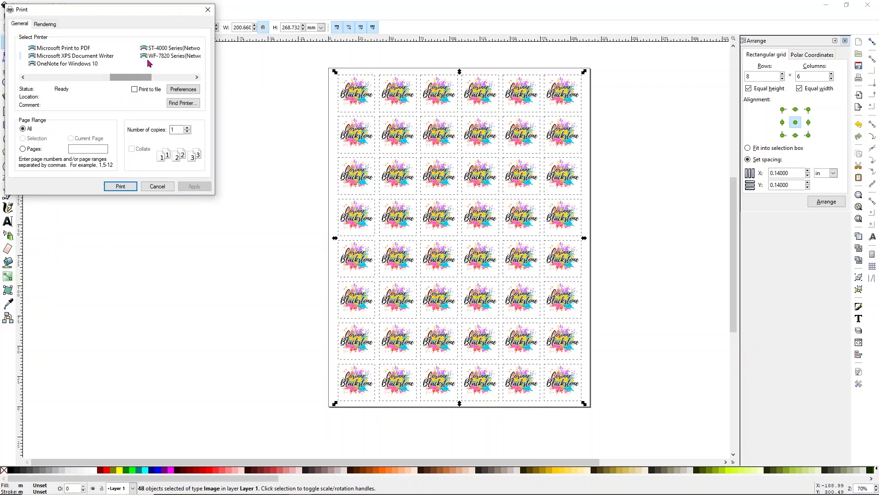
left_click(165, 48)
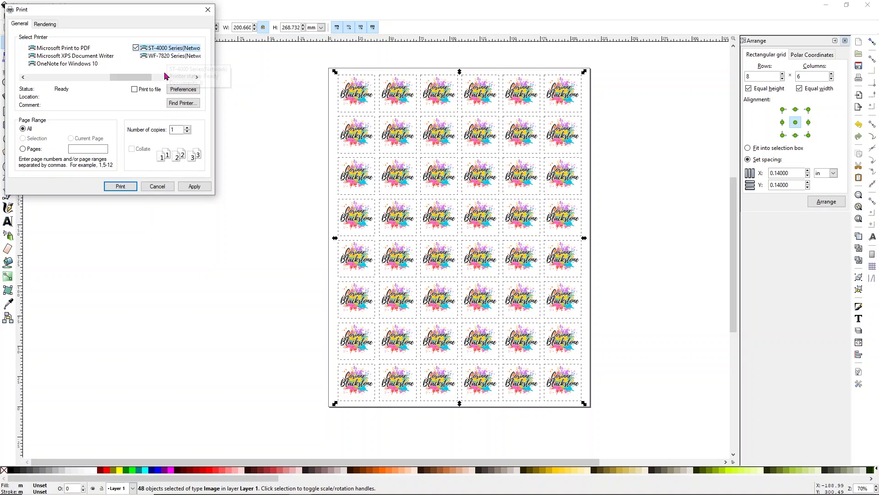
left_click(175, 90)
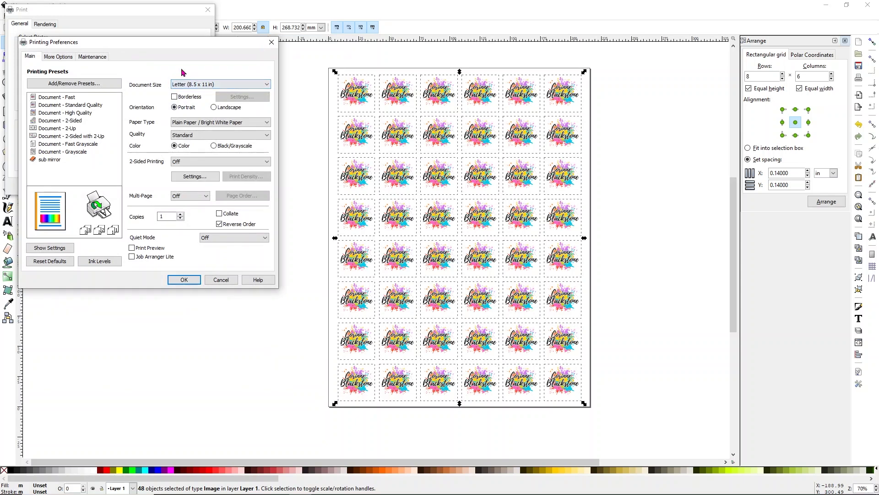
Step: Set paper type to Premium Presentation Paper Matte and print quality to High
left_click(195, 126)
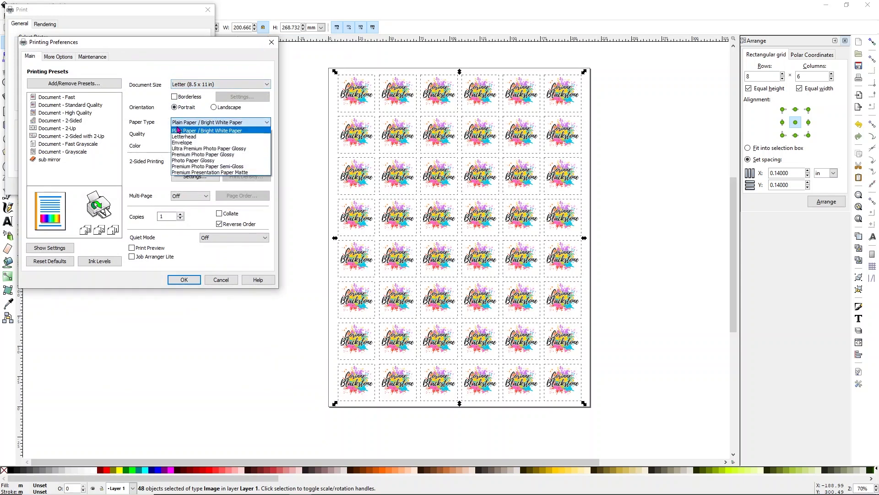
left_click(208, 173)
left_click(197, 134)
left_click(190, 149)
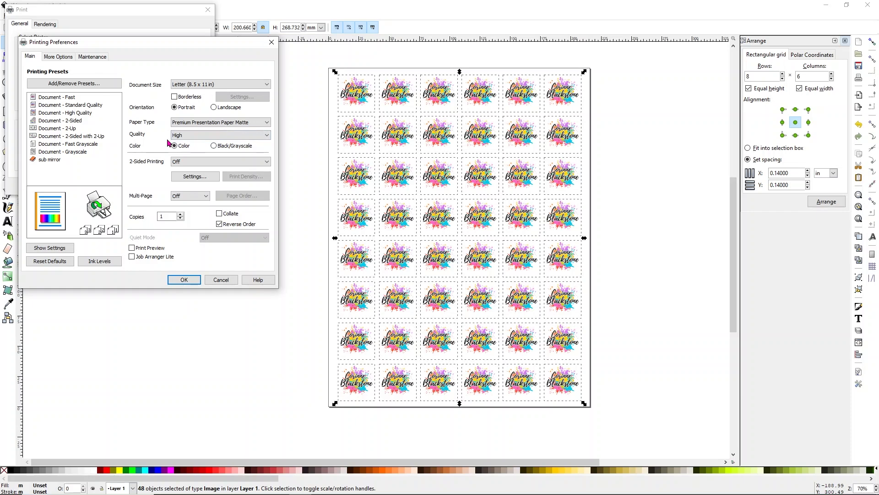
Step: Under More Options, disable High Speed and enable Mirror Image, confirm, and print
left_click(60, 60)
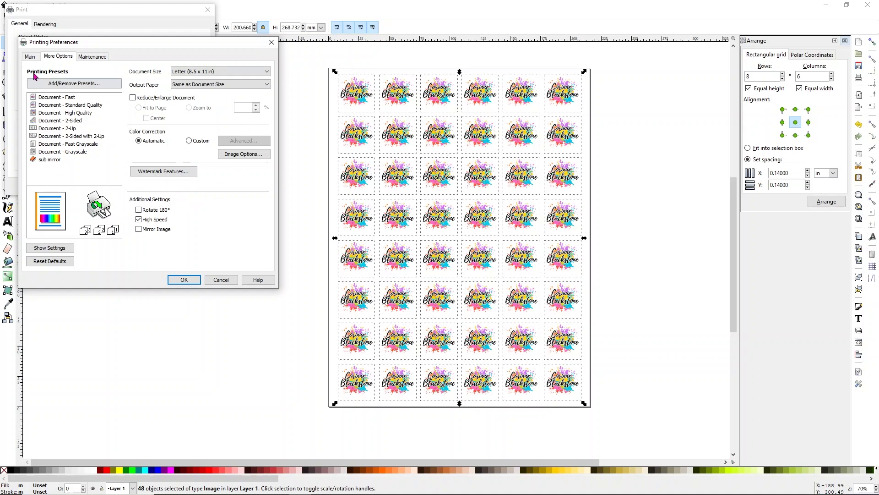
left_click(138, 219)
left_click(139, 229)
left_click(185, 280)
left_click(120, 187)
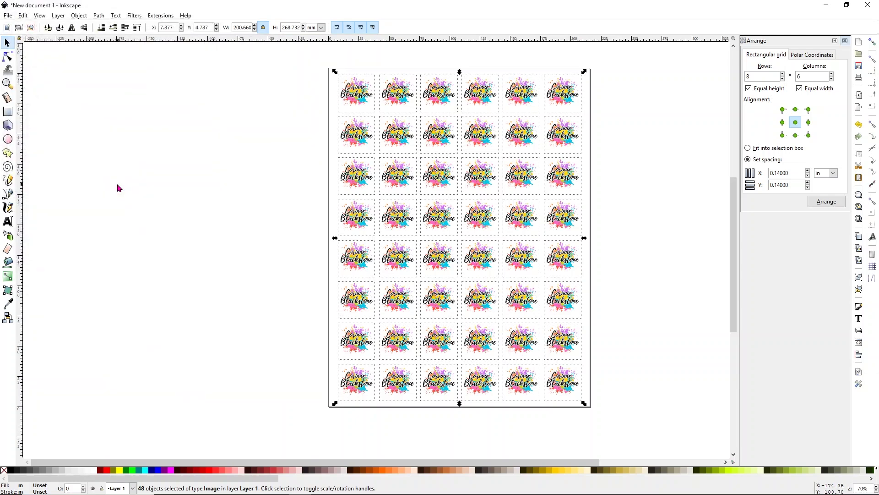